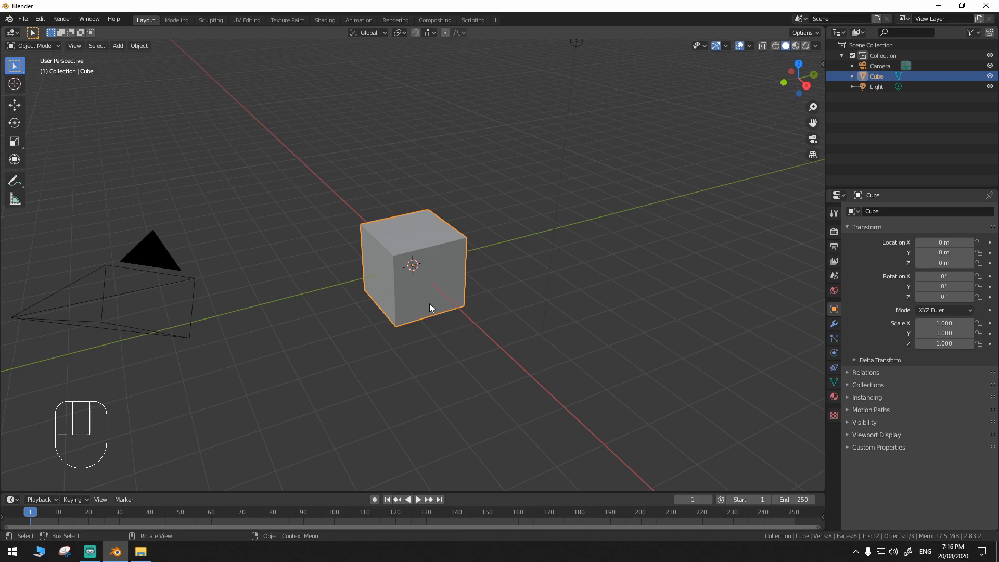
# - Replace the default cube with a plane mesh scaled up to about 4.93 on all axes
pyautogui.press('x')
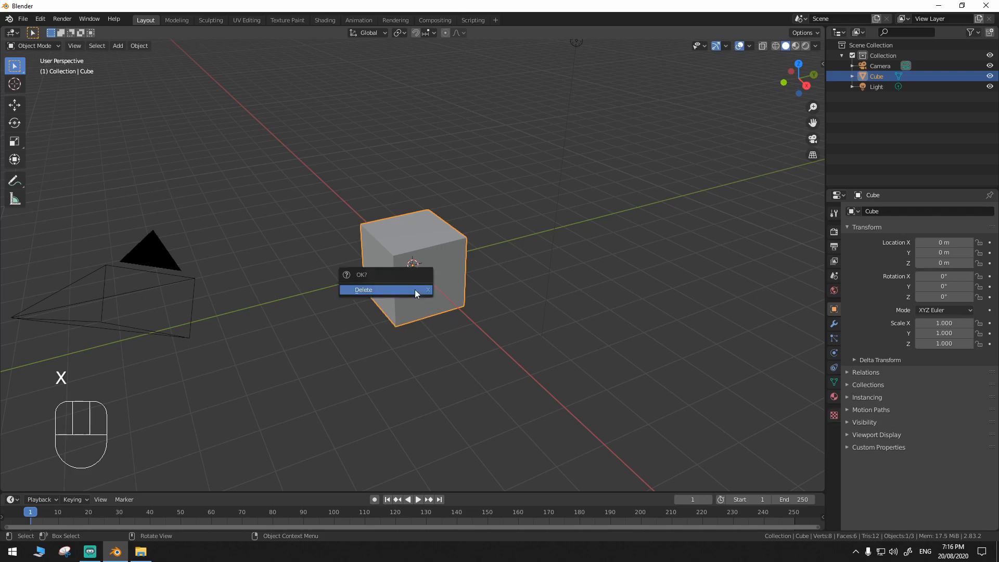
pyautogui.click(414, 289)
pyautogui.hotkey('shift', 'a')
pyautogui.moveTo(394, 276)
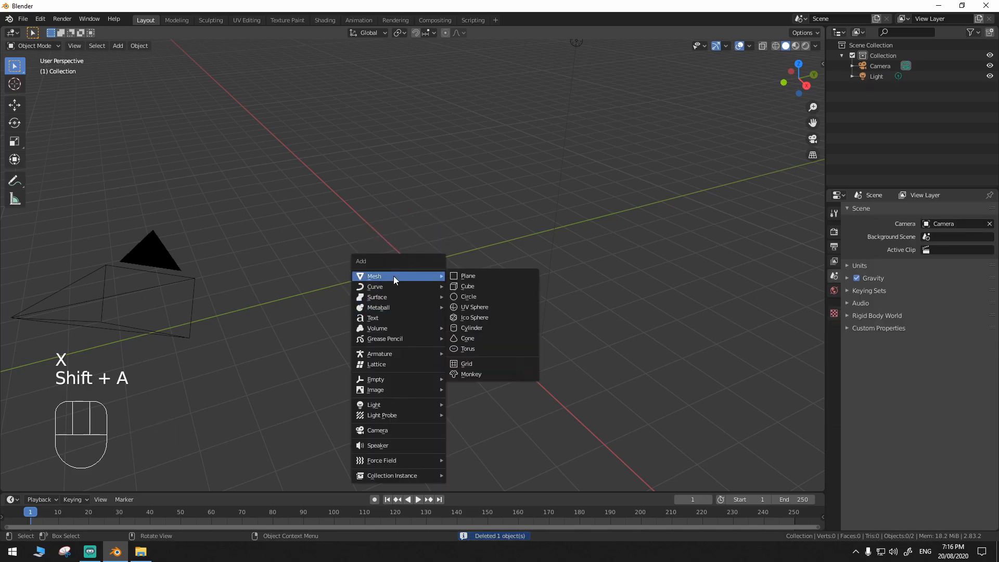
pyautogui.click(468, 275)
pyautogui.press('s')
pyautogui.click(629, 378)
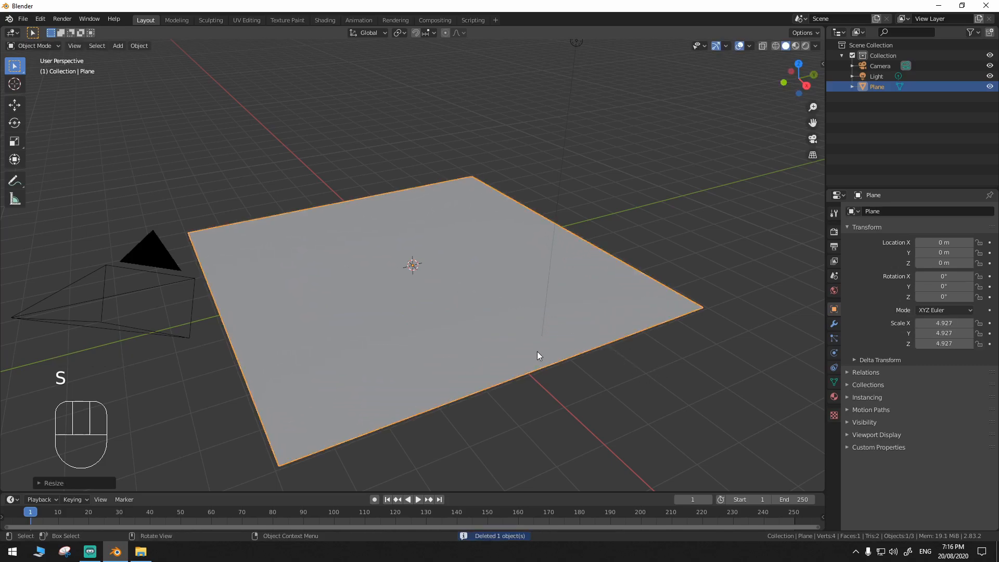
# - Subdivide the whole plane three times in Edit Mode
pyautogui.press('Tab')
pyautogui.rightClick(438, 307)
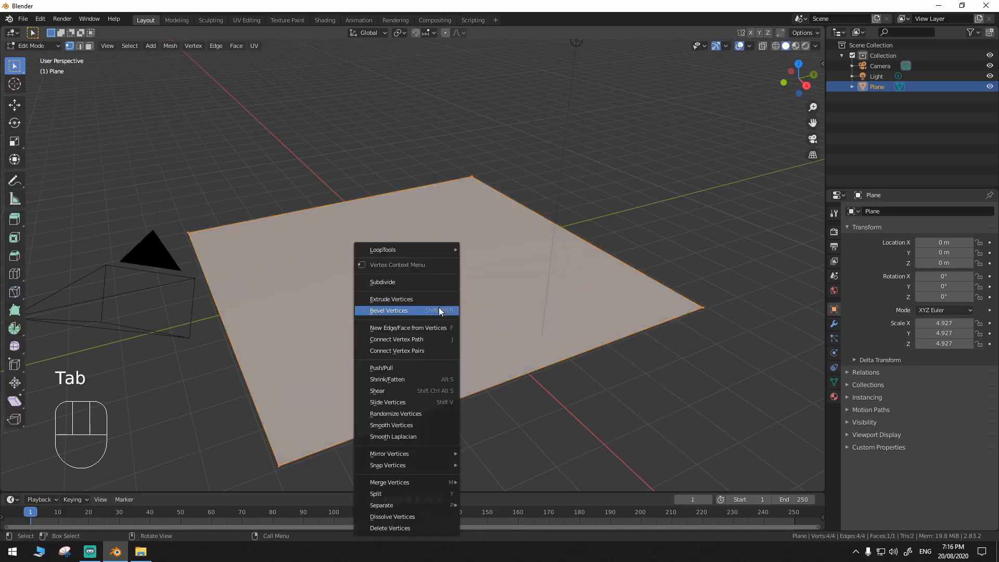
pyautogui.click(414, 281)
pyautogui.rightClick(414, 280)
pyautogui.click(414, 280)
pyautogui.rightClick(414, 280)
pyautogui.click(414, 280)
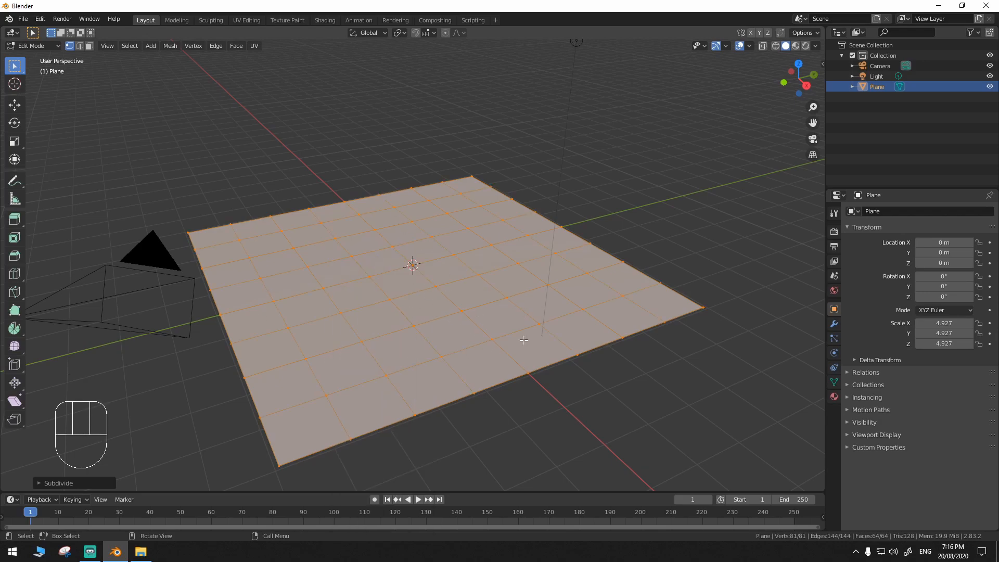
# - Return to Object Mode and apply the plane's scale
pyautogui.moveTo(490, 364); pyautogui.dragTo(541, 385, button='middle')
pyautogui.press('Tab')
pyautogui.hotkey('ctrl', 'a')
pyautogui.click(463, 350)
# - Add a Monkey mesh at the centre of the plane
pyautogui.hotkey('shift', 'a')
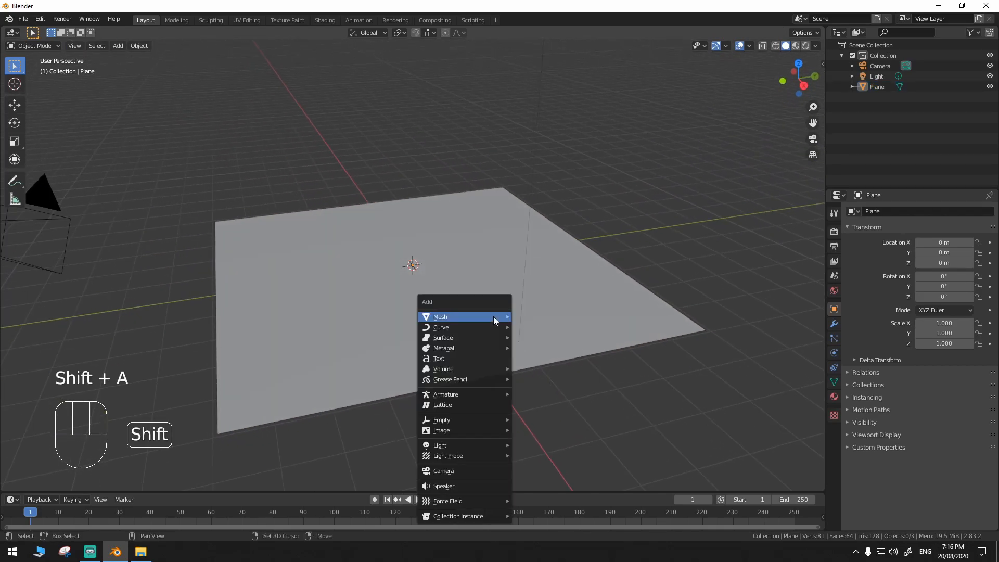
pyautogui.moveTo(455, 318)
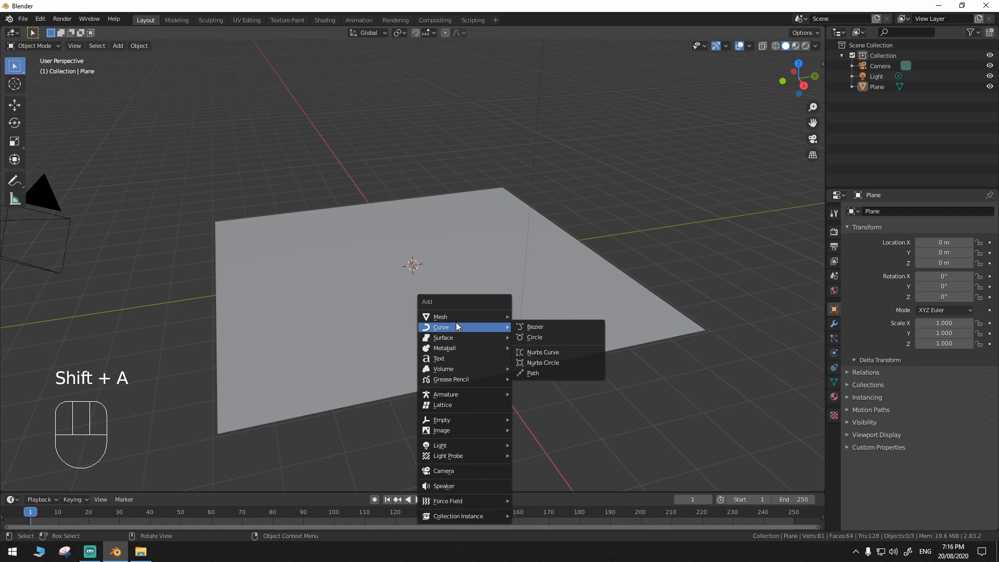
pyautogui.click(537, 414)
pyautogui.moveTo(538, 414); pyautogui.dragTo(522, 335, button='middle')
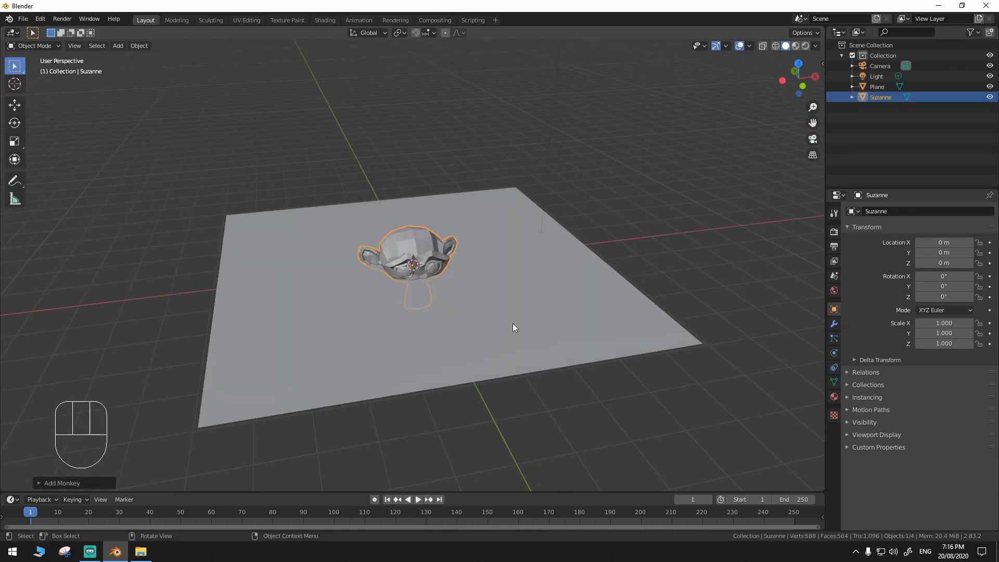
# - Parent the monkey to the plane using the Object option, with the plane as the parent
pyautogui.click(483, 301)
pyautogui.click(427, 254)
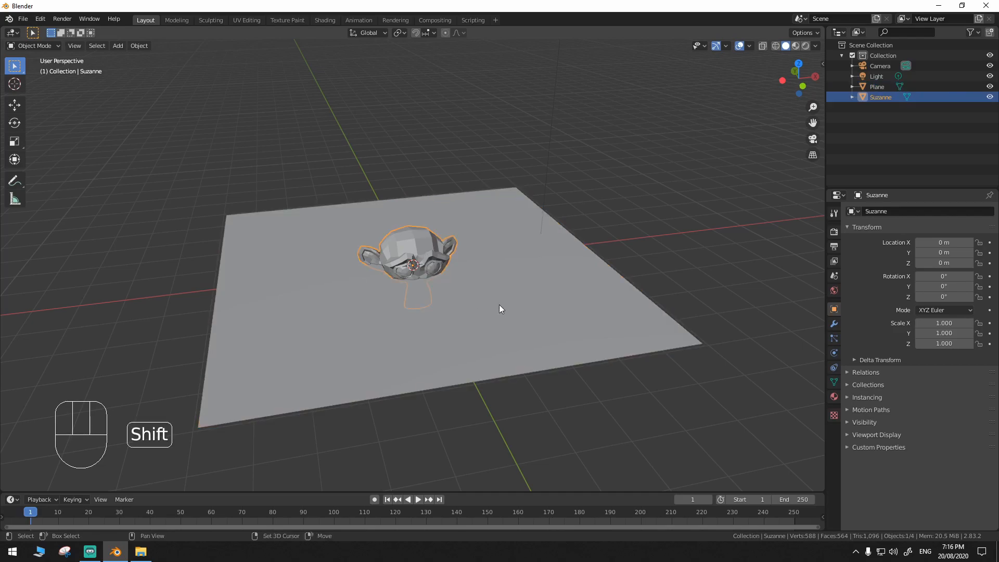
pyautogui.keyDown('shift'); pyautogui.click(507, 307); pyautogui.keyUp('shift')
pyautogui.hotkey('ctrl', 'p')
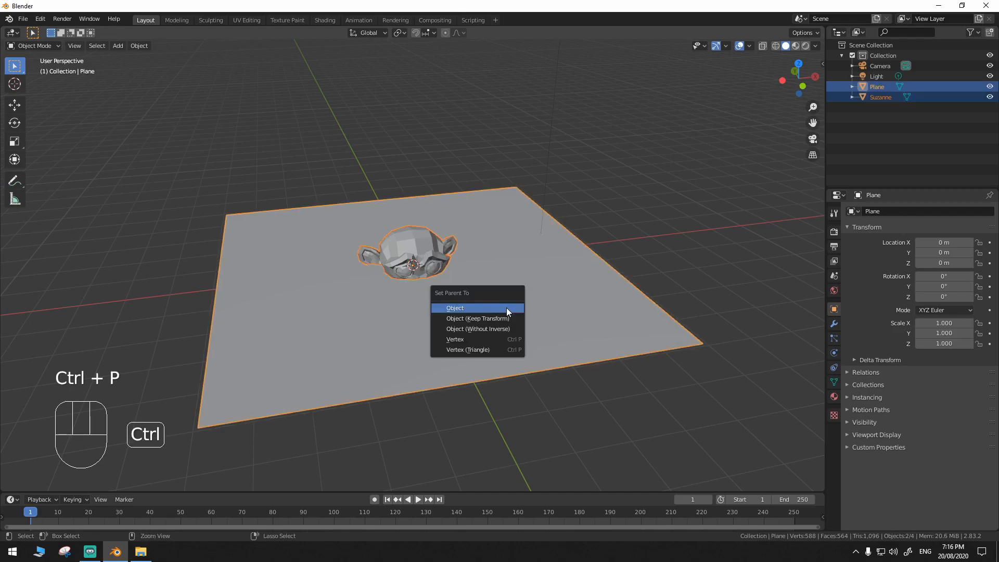
pyautogui.click(508, 310)
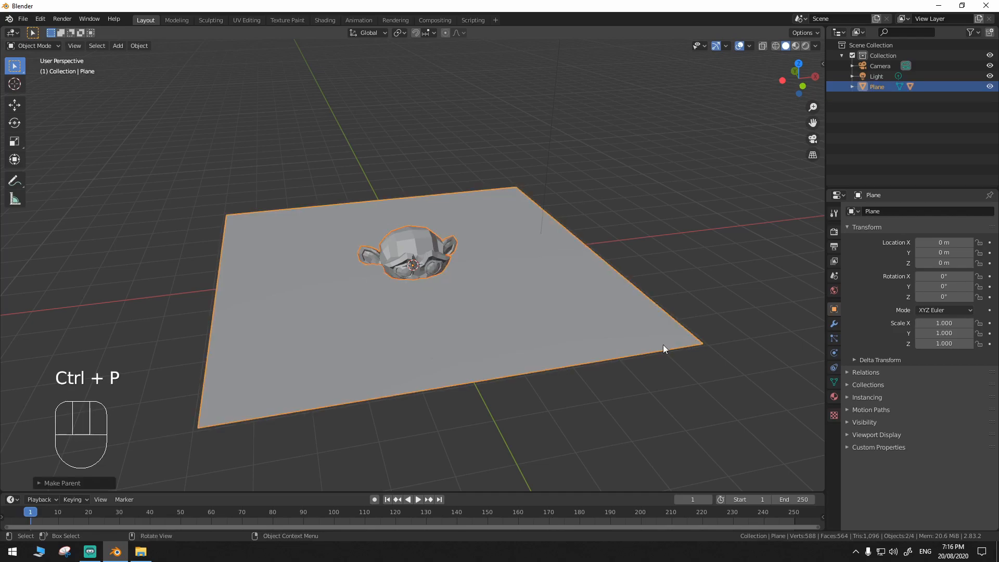
pyautogui.moveTo(663, 344); pyautogui.dragTo(634, 343, button='middle')
pyautogui.click(686, 300)
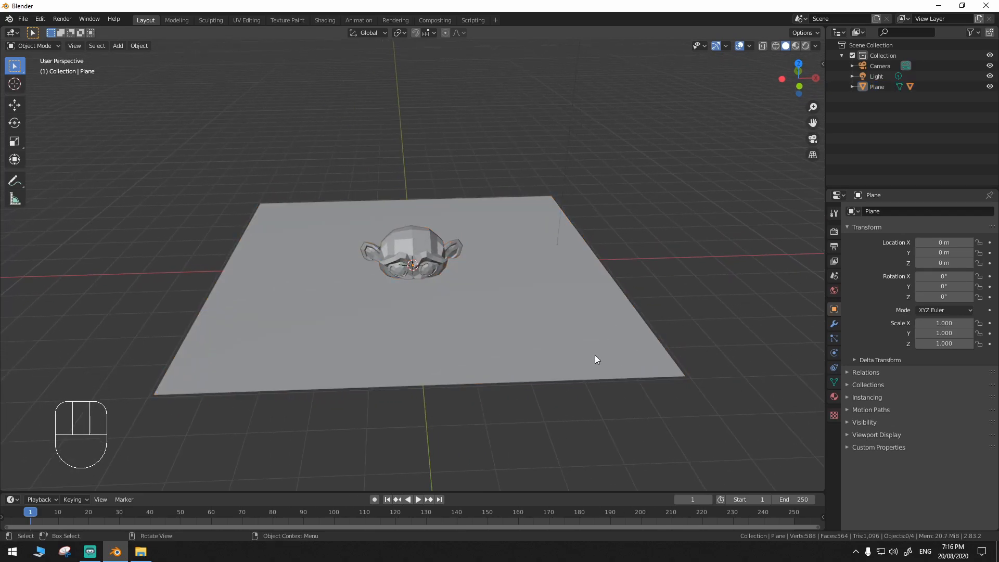
pyautogui.moveTo(584, 380); pyautogui.dragTo(650, 361, button='middle')
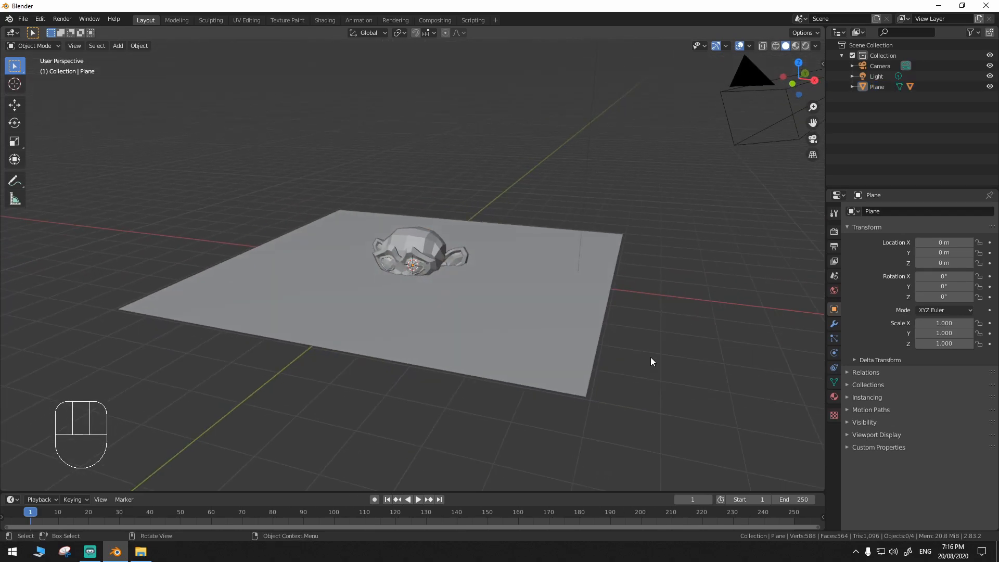
# - Select only the plane and set its object instancing to Verts
pyautogui.click(510, 329)
pyautogui.moveTo(555, 367); pyautogui.dragTo(650, 373, button='middle')
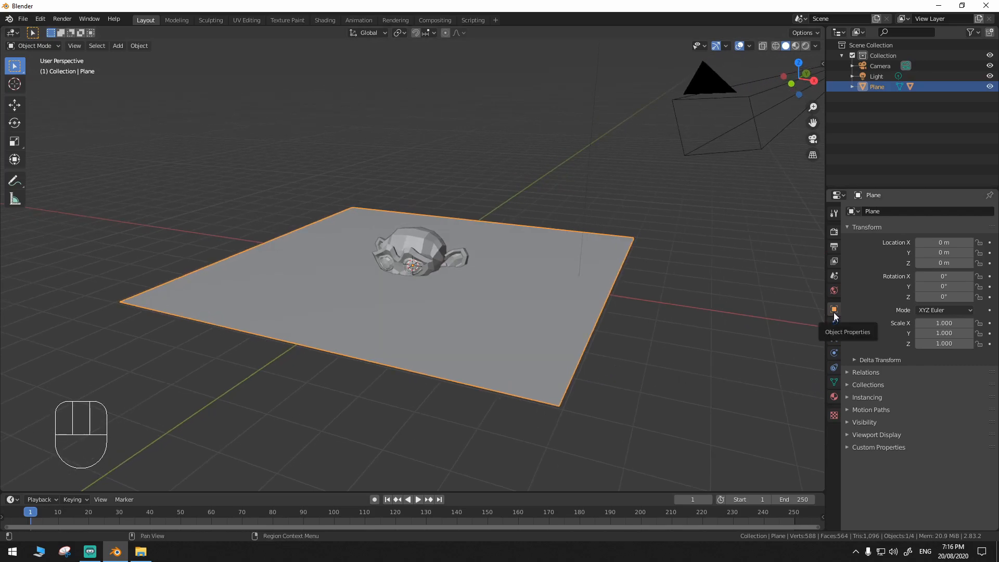
pyautogui.click(851, 398)
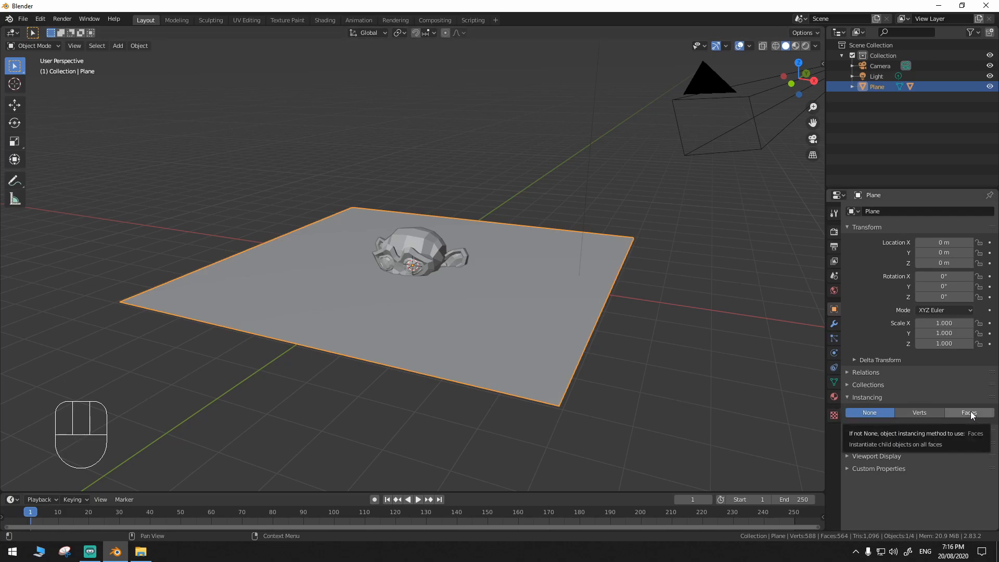
pyautogui.click(925, 412)
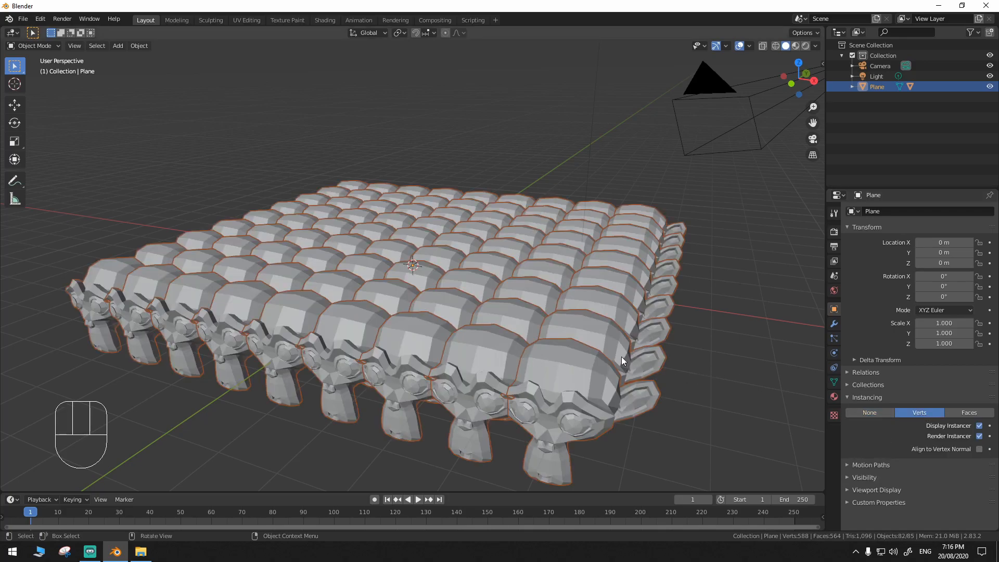
pyautogui.moveTo(613, 363)
pyautogui.mouseDown(button='middle')
pyautogui.moveTo(592, 356)
pyautogui.moveTo(571, 317)
pyautogui.moveTo(693, 360)
pyautogui.moveTo(736, 351)
pyautogui.moveTo(705, 341)
pyautogui.moveTo(691, 354)
pyautogui.moveTo(551, 362)
pyautogui.moveTo(616, 367)
pyautogui.mouseUp(button='middle')
# - Change the plane's instancing method to Faces and inspect the monkey instances
pyautogui.click(969, 413)
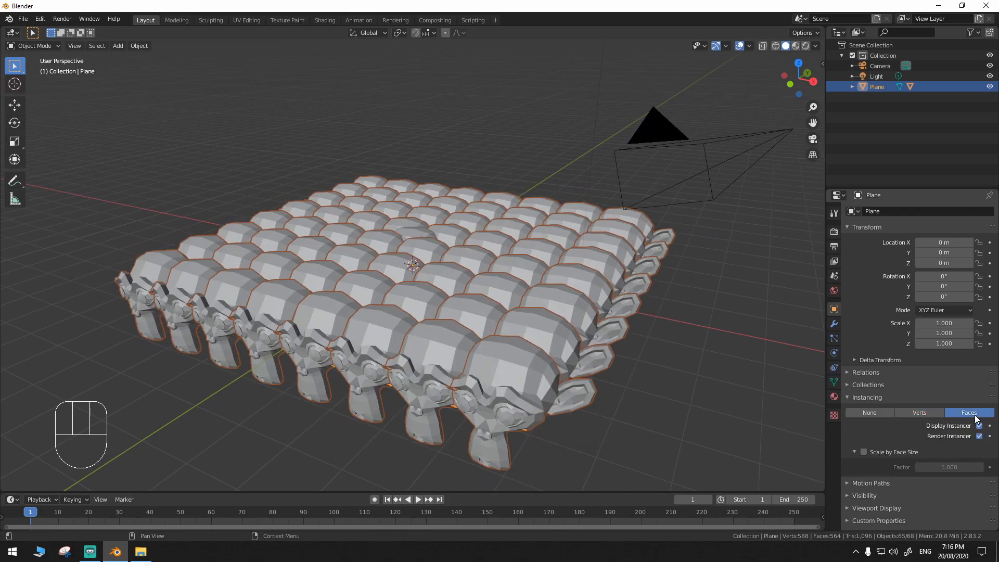
pyautogui.moveTo(641, 358); pyautogui.dragTo(604, 364, button='middle')
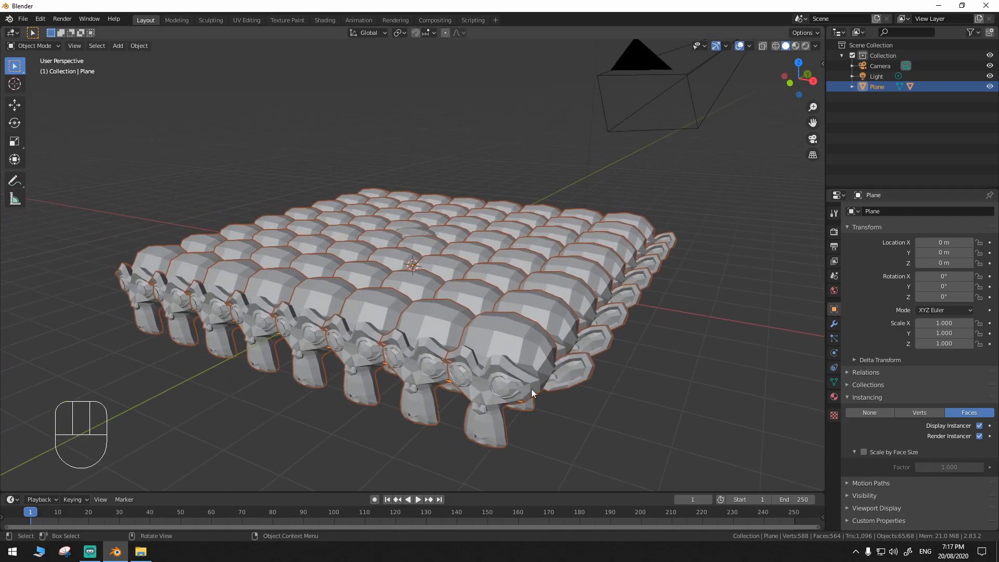
pyautogui.scroll(3, 647, 410)
pyautogui.moveTo(647, 411); pyautogui.dragTo(635, 404, button='middle')
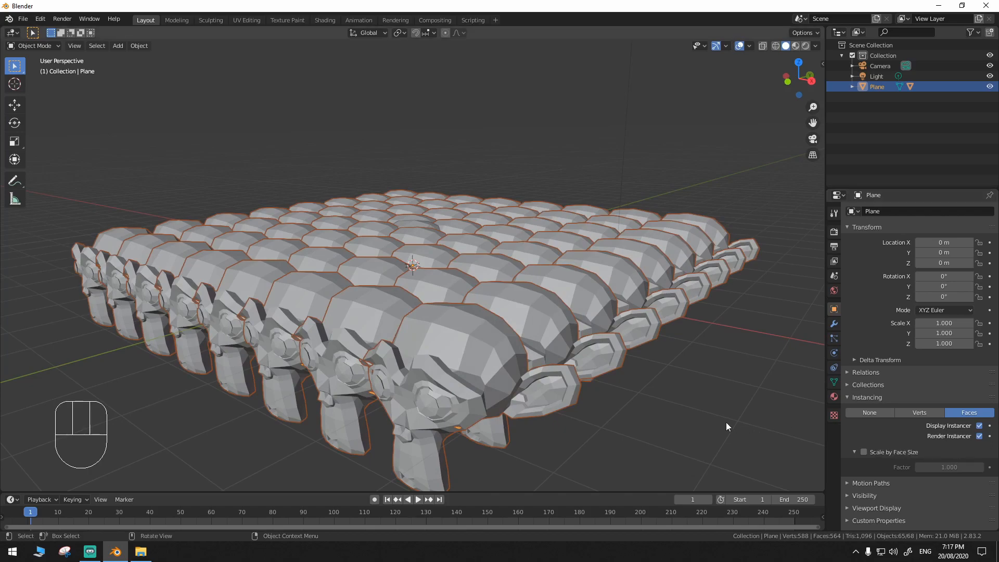
pyautogui.moveTo(725, 423); pyautogui.dragTo(709, 410, button='middle')
pyautogui.click(979, 425)
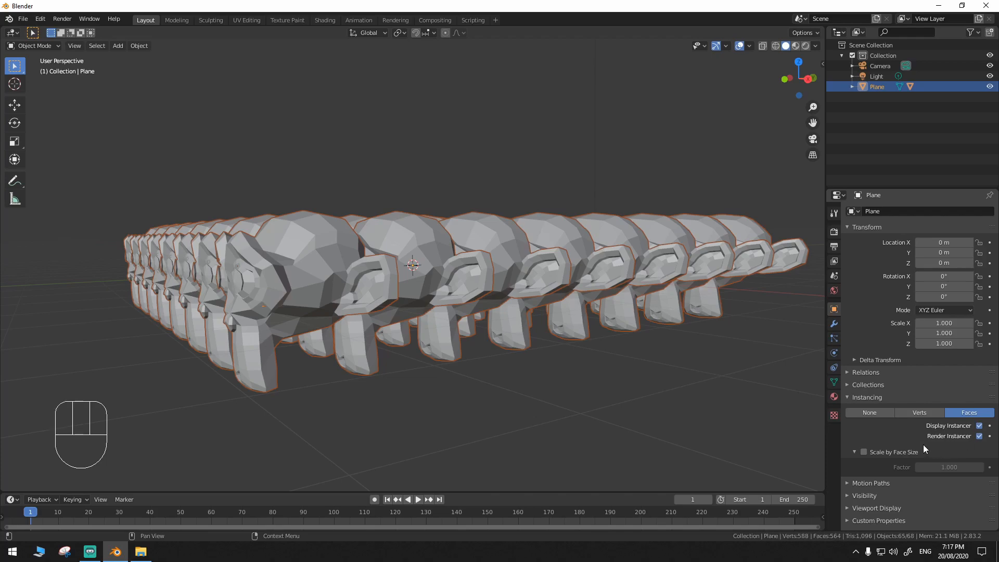
pyautogui.moveTo(630, 331); pyautogui.dragTo(675, 359, button='middle')
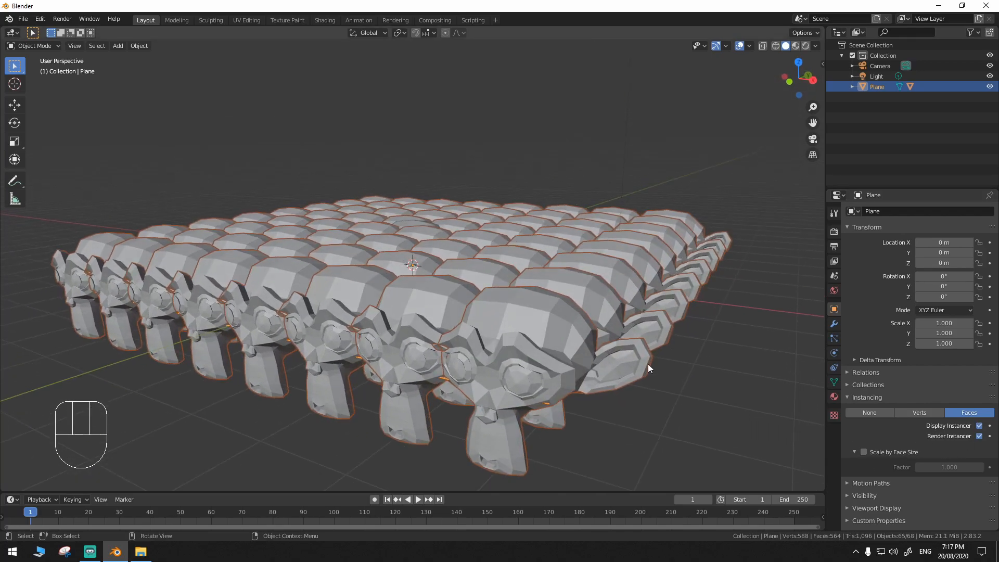
# - Display the scene in Wireframe shading to expose the plane inside the instances
pyautogui.moveTo(527, 342)
pyautogui.mouseDown(button='middle')
pyautogui.moveTo(513, 290)
pyautogui.moveTo(520, 274)
pyautogui.moveTo(448, 329)
pyautogui.mouseUp(button='middle')
pyautogui.press('z')
pyautogui.click(472, 263)
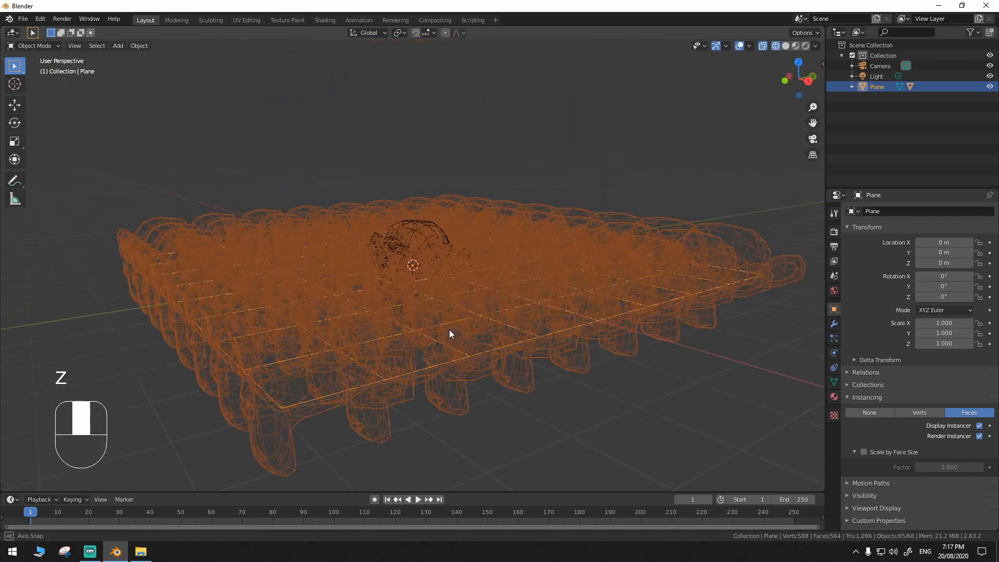
# - Turn Display Instancer off and on again for the plane, and do the same with Render Instancer
pyautogui.click(979, 426)
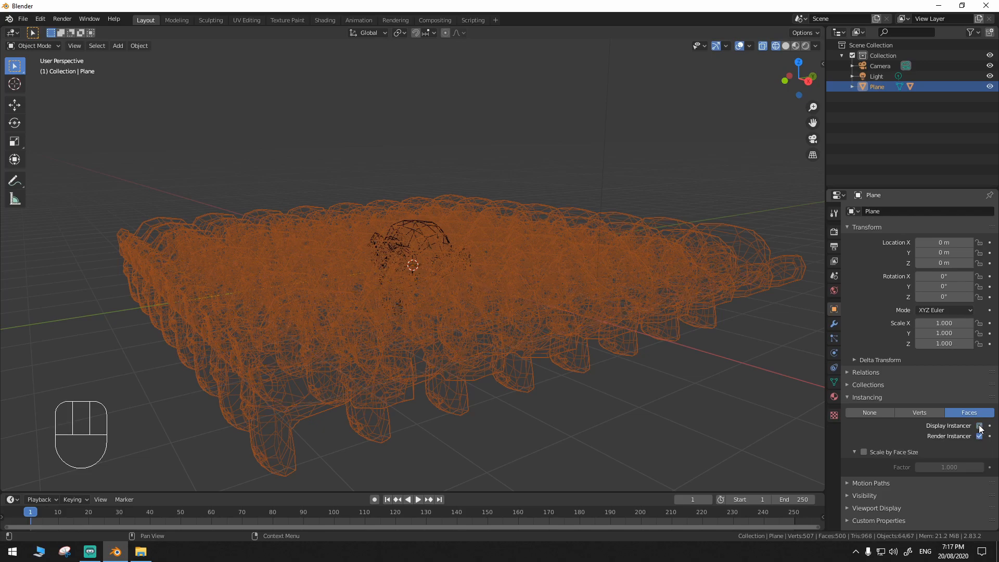
pyautogui.click(979, 425)
pyautogui.click(979, 436)
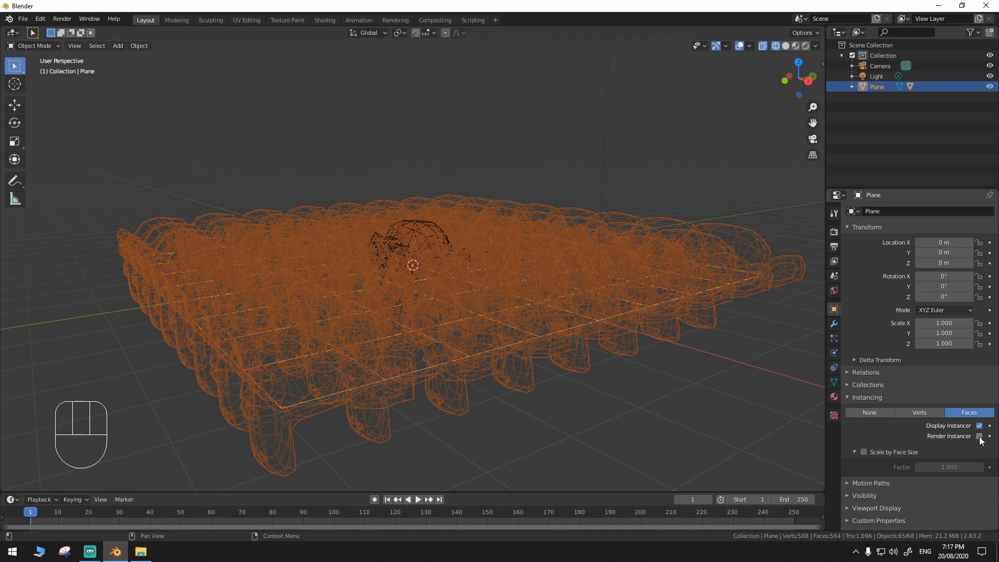
pyautogui.click(979, 436)
# - Switch the plane's instancing to Verts for comparison and return it to Faces
pyautogui.moveTo(649, 415); pyautogui.dragTo(662, 412, button='middle')
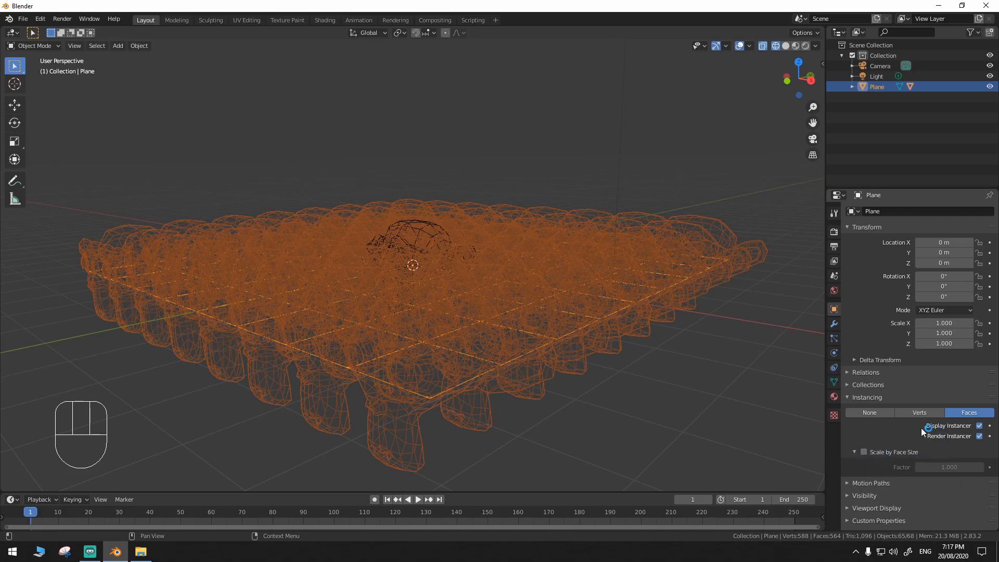
pyautogui.click(932, 413)
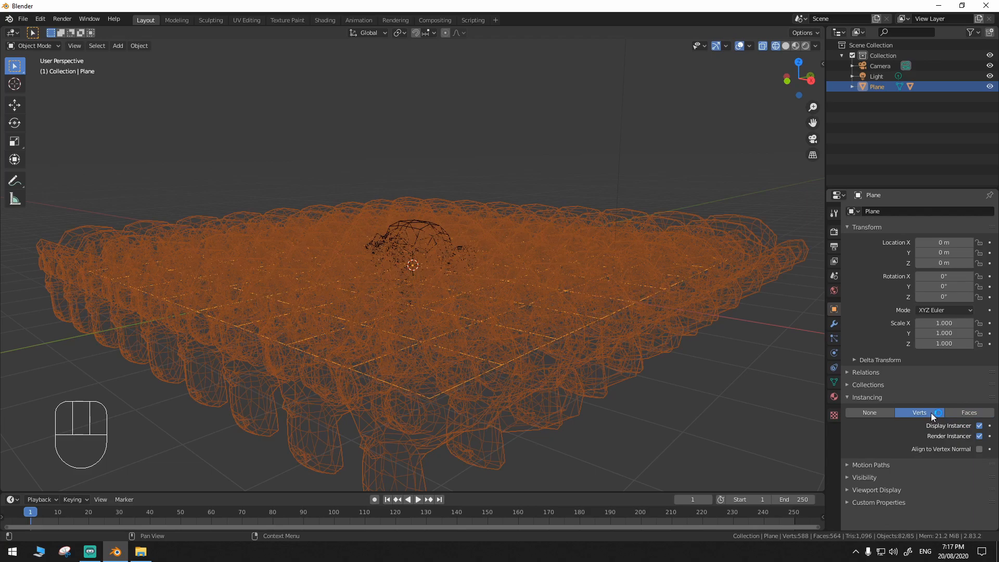
pyautogui.click(967, 414)
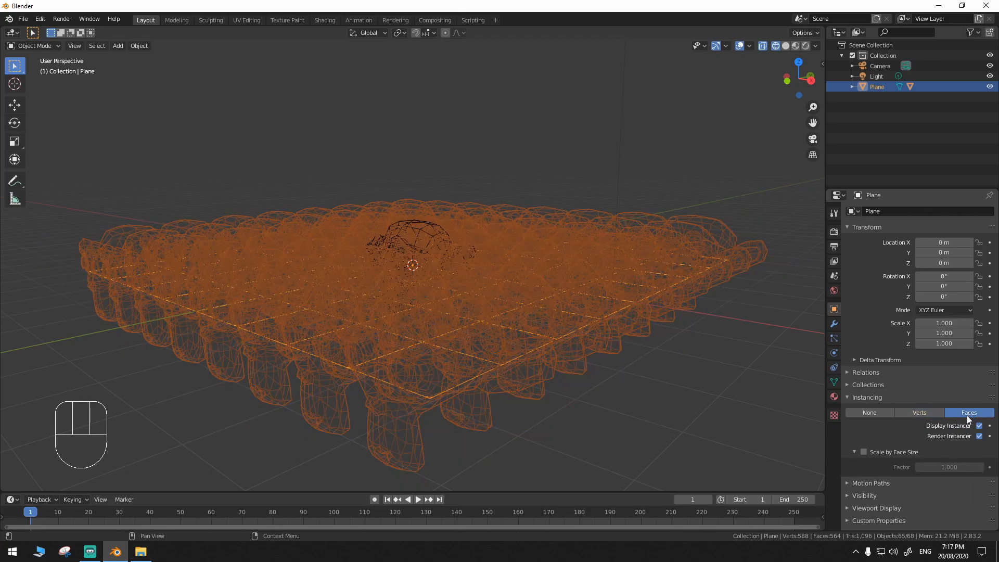
# - Enable Scale by Face Size for the plane's face instances and set the factor to 0.400
pyautogui.click(864, 451)
pyautogui.moveTo(792, 443); pyautogui.dragTo(553, 350, button='middle')
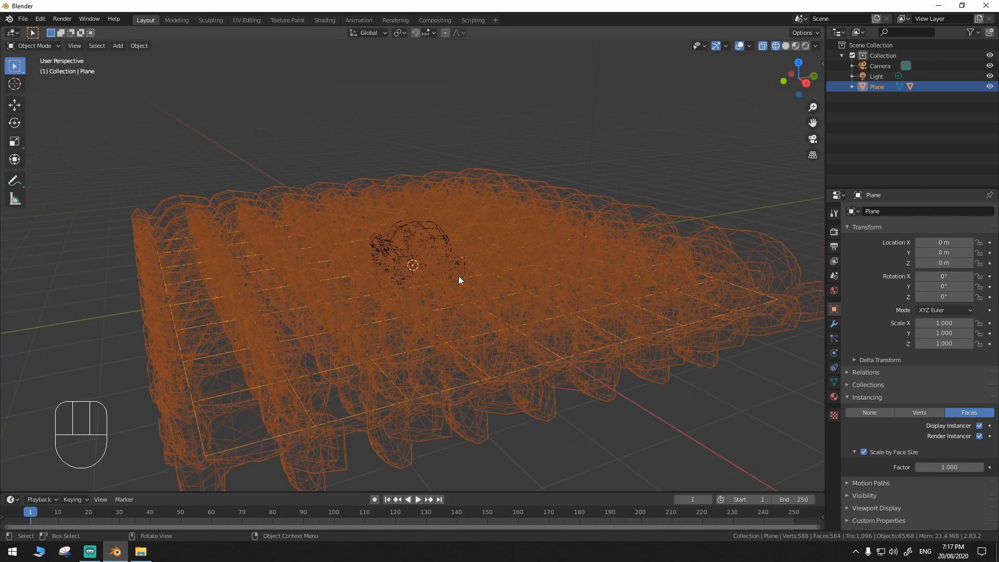
pyautogui.scroll(-2, 445, 386)
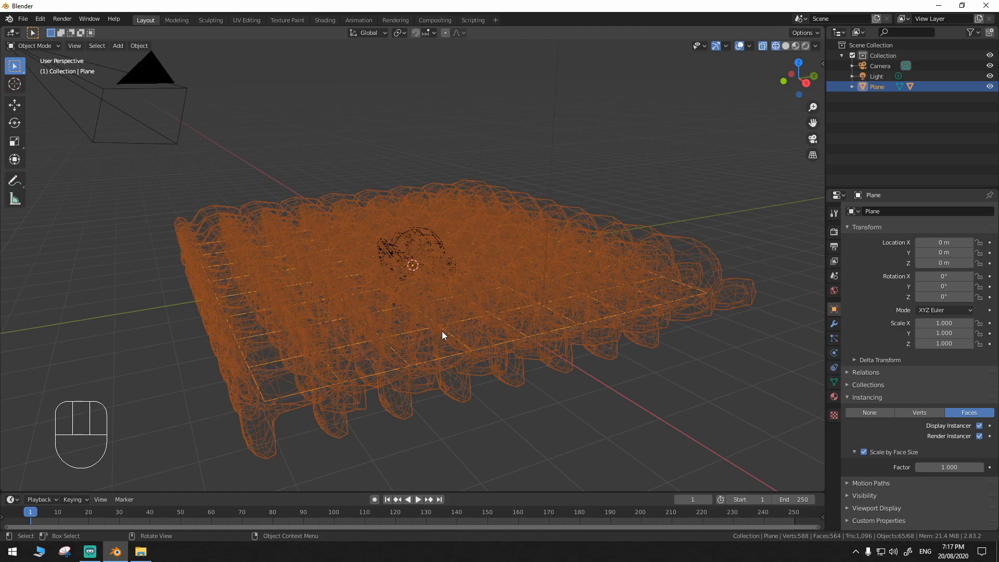
pyautogui.moveTo(553, 400); pyautogui.dragTo(560, 393, button='middle')
pyautogui.moveTo(950, 468); pyautogui.dragTo(925, 467)
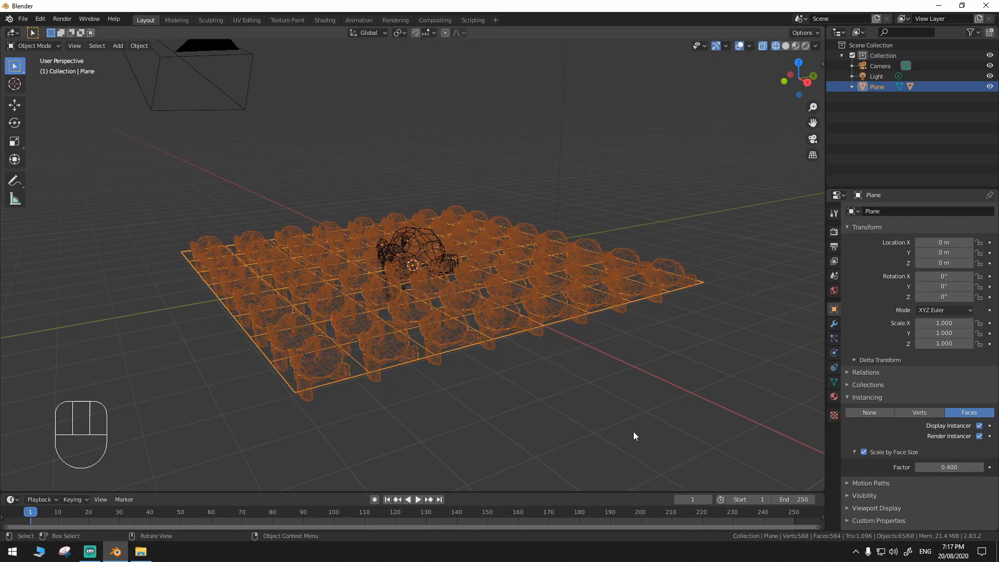
# - Return the viewport to Solid shading to view the scaled-down instances on the plane
pyautogui.moveTo(632, 432); pyautogui.dragTo(517, 361, button='middle')
pyautogui.press('z')
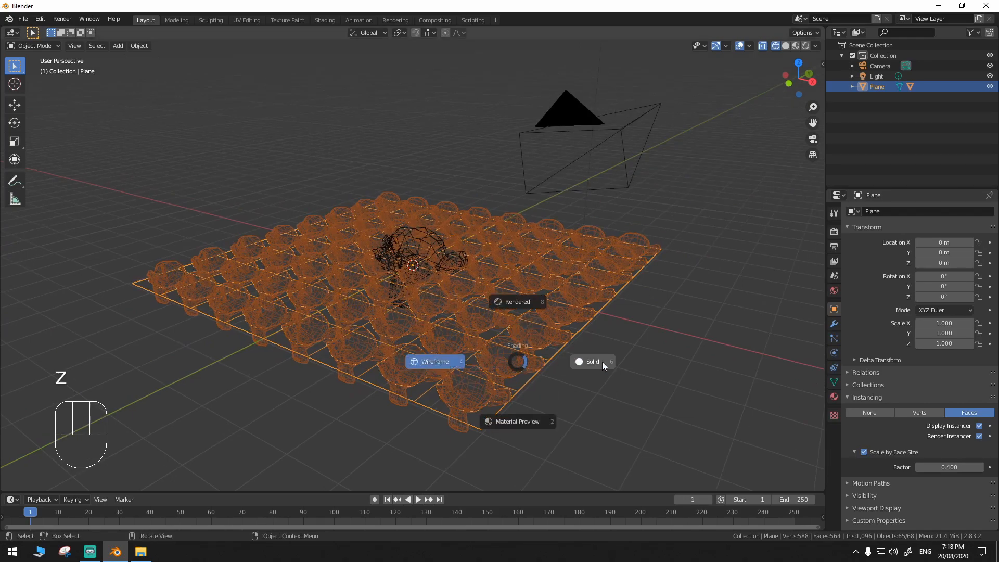
pyautogui.click(637, 361)
pyautogui.moveTo(637, 360)
pyautogui.mouseDown(button='middle')
pyautogui.moveTo(679, 396)
pyautogui.moveTo(714, 358)
pyautogui.moveTo(610, 346)
pyautogui.mouseUp(button='middle')
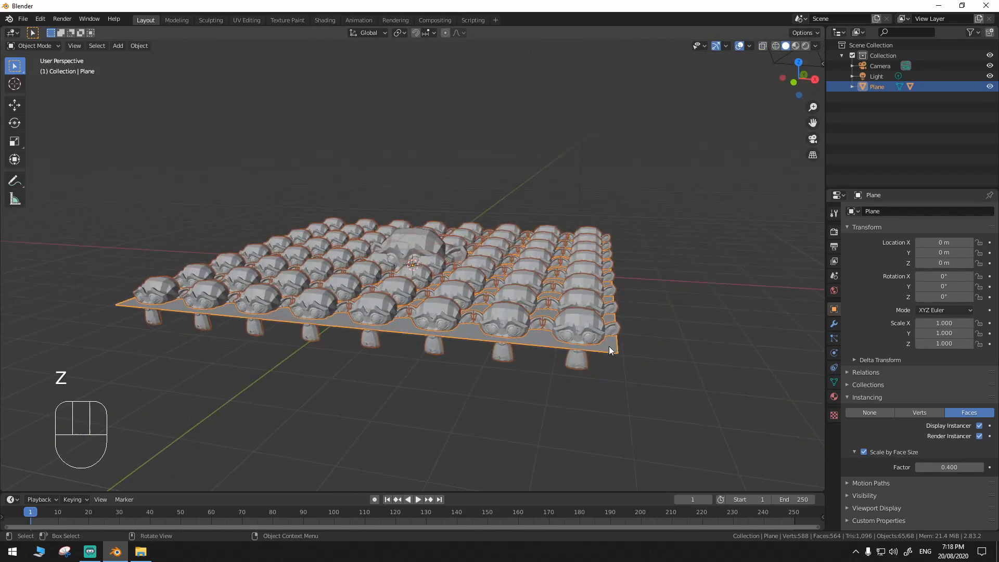
# - Select the original large monkey and rotate it freehand to about X 3°, Y -18.6° and Z 6.6°
pyautogui.scroll(3, 513, 264)
pyautogui.click(464, 232)
pyautogui.scroll(-3, 520, 348)
pyautogui.moveTo(540, 379); pyautogui.dragTo(557, 382, button='middle')
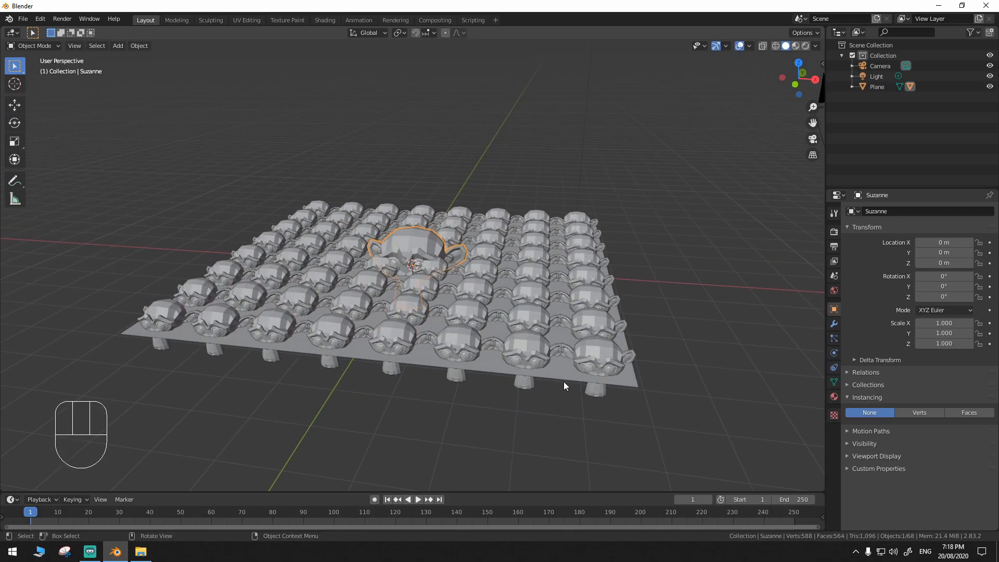
pyautogui.press('r')
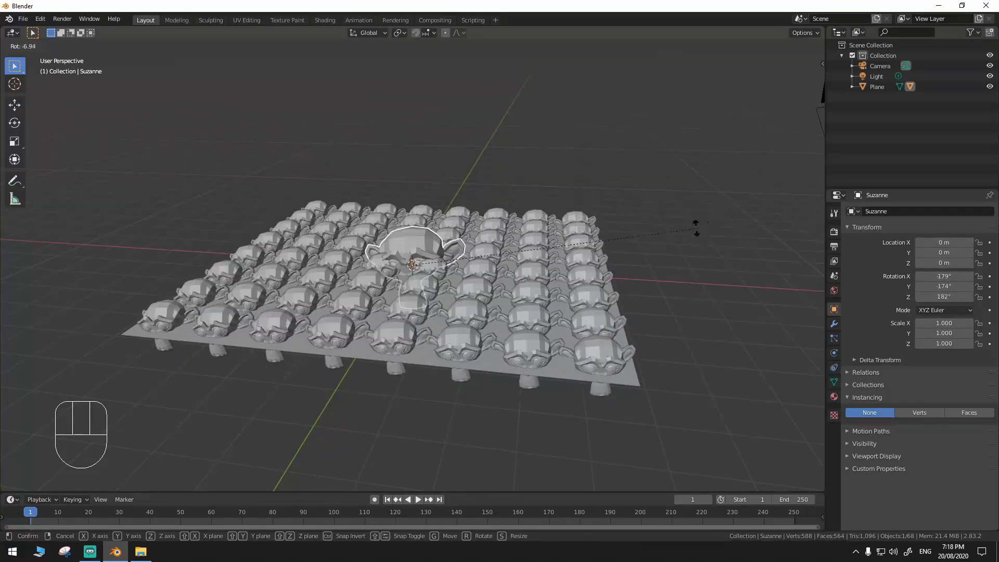
pyautogui.click(529, 143)
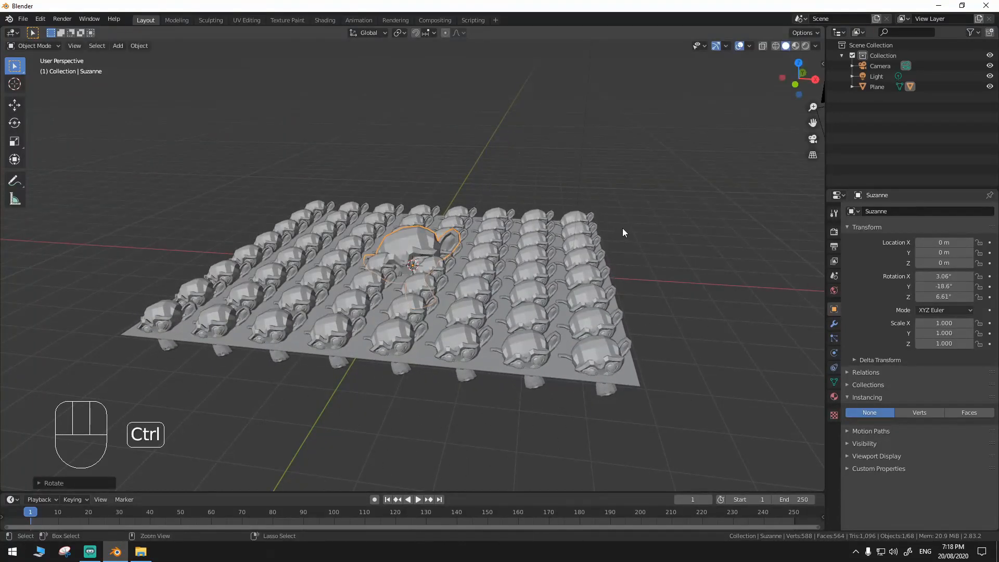
# - Undo the original monkey's rotation and briefly select the plane to view its face instances
pyautogui.hotkey('ctrl', 'z')
pyautogui.moveTo(672, 326)
pyautogui.mouseDown(button='middle')
pyautogui.moveTo(650, 302)
pyautogui.moveTo(666, 342)
pyautogui.moveTo(658, 338)
pyautogui.mouseUp(button='middle')
pyautogui.click(437, 416)
pyautogui.click(451, 352)
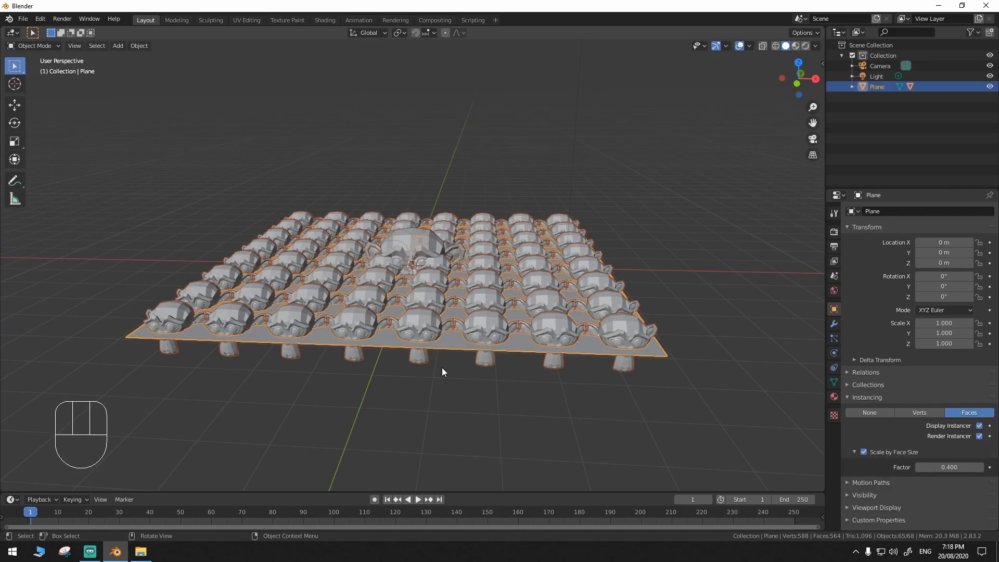
pyautogui.moveTo(451, 356); pyautogui.dragTo(565, 308, button='middle')
pyautogui.click(642, 276)
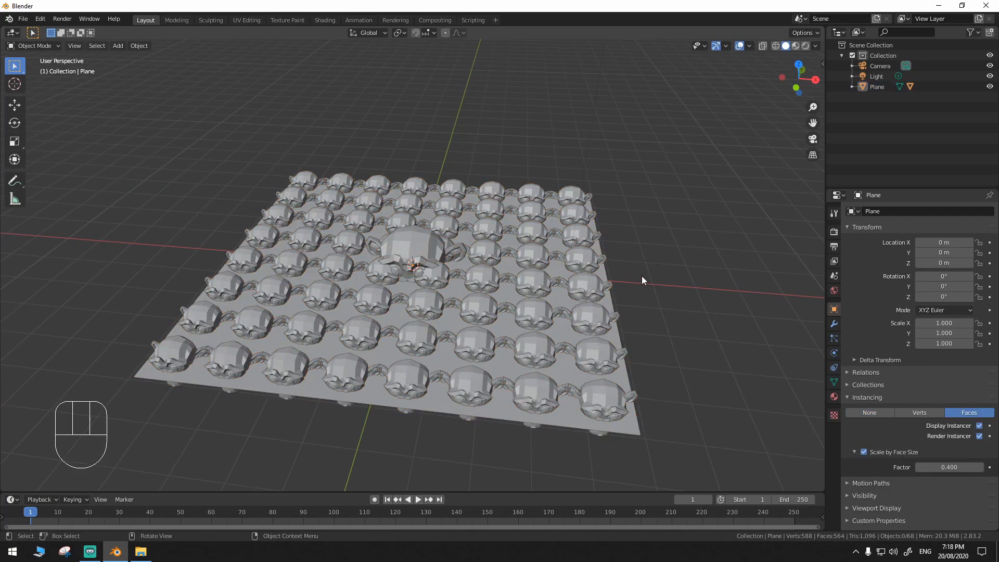
pyautogui.moveTo(635, 279); pyautogui.dragTo(642, 345, button='middle')
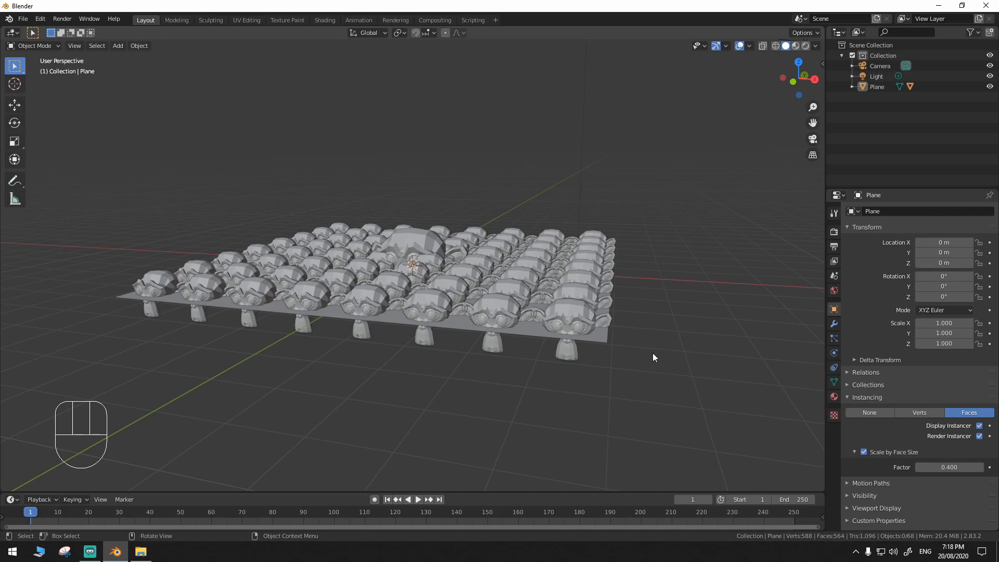
pyautogui.moveTo(649, 355); pyautogui.dragTo(638, 382, button='middle')
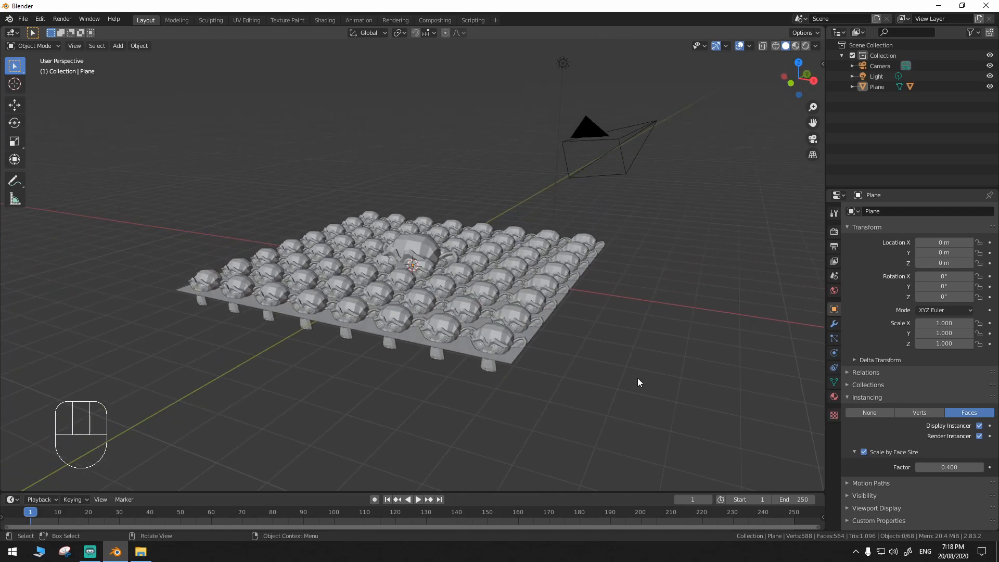
# - Collapse the plane's Instancing settings and select the camera and the light in turn as other candidate objects
pyautogui.click(847, 397)
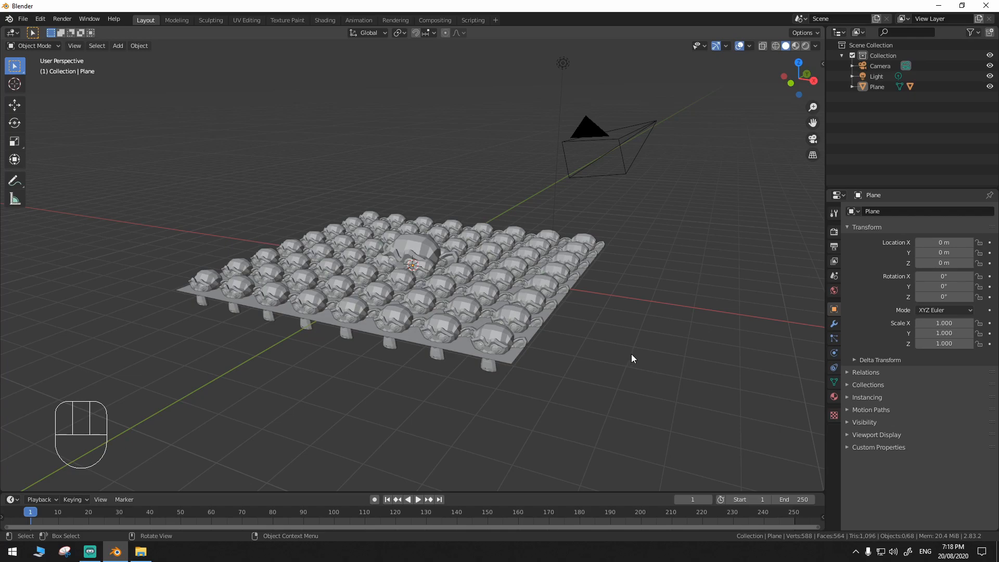
pyautogui.scroll(1, 657, 348)
pyautogui.scroll(-1, 656, 344)
pyautogui.click(619, 142)
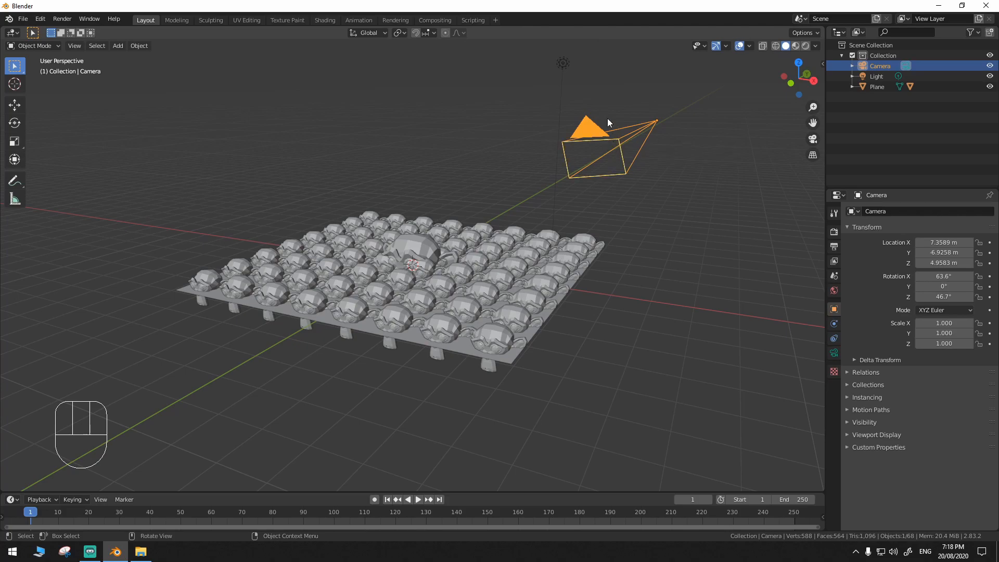
pyautogui.click(564, 64)
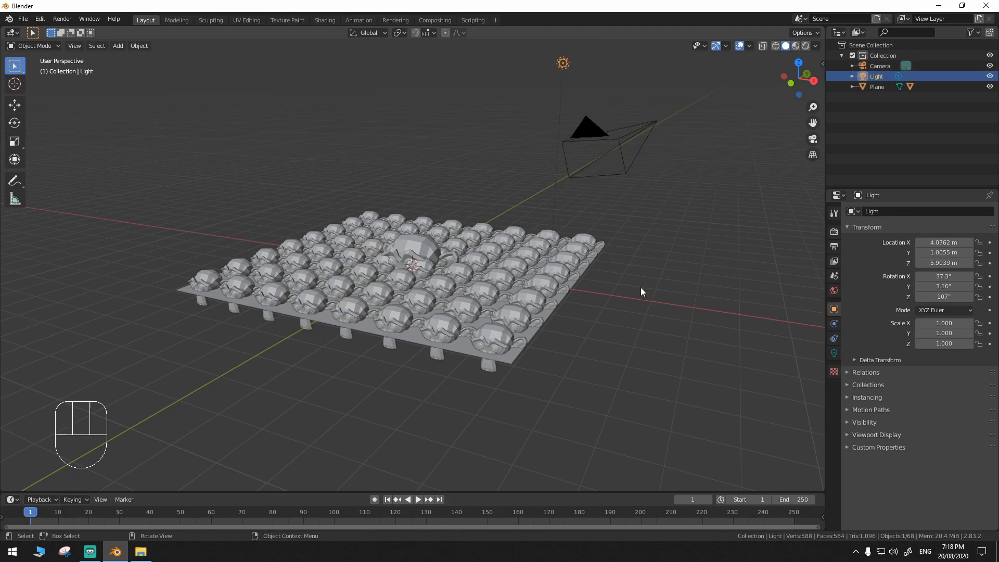
pyautogui.moveTo(631, 310); pyautogui.dragTo(628, 341, button='middle')
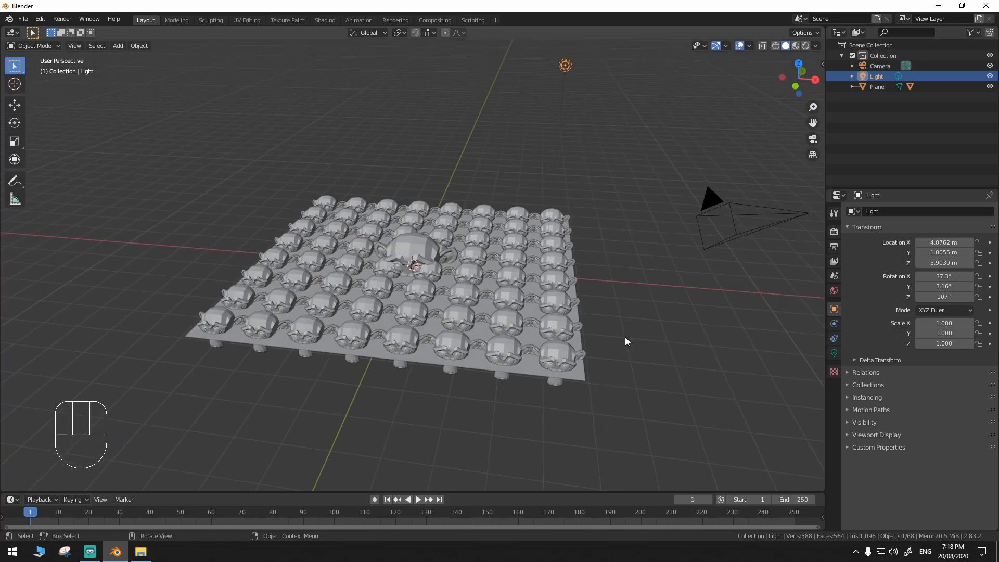
# - Delete the original monkey from the centre of the plane
pyautogui.moveTo(525, 280); pyautogui.dragTo(494, 304, button='middle')
pyautogui.click(416, 255)
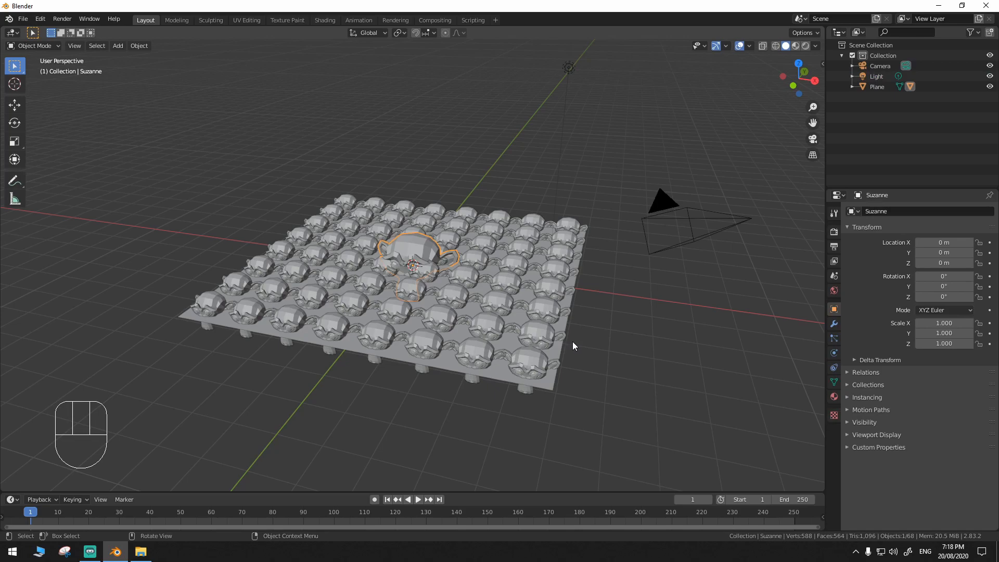
pyautogui.press('x')
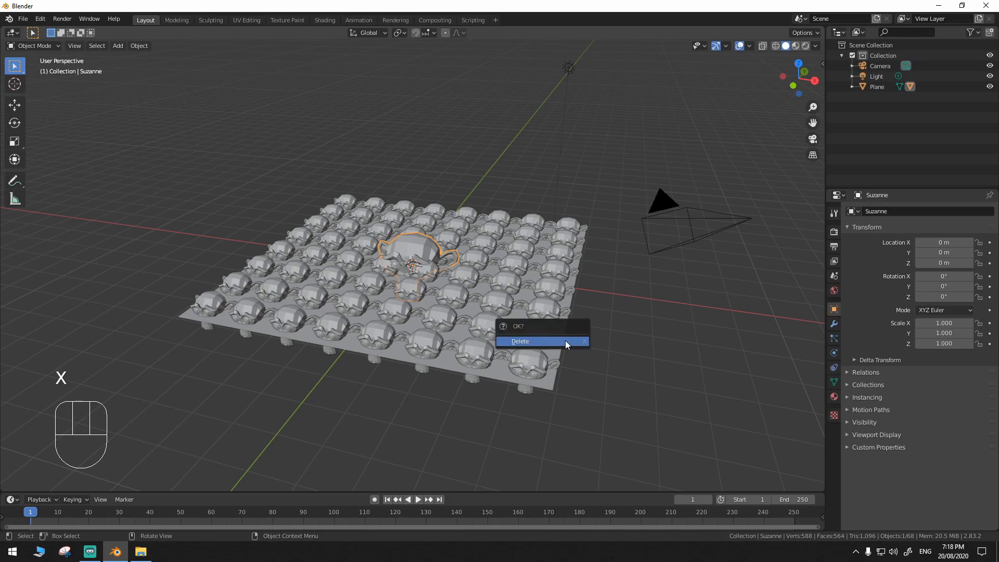
pyautogui.click(565, 341)
# - Add a Ball metaball at the centre of the plane
pyautogui.moveTo(576, 349); pyautogui.dragTo(531, 324, button='middle')
pyautogui.hotkey('shift', 'a')
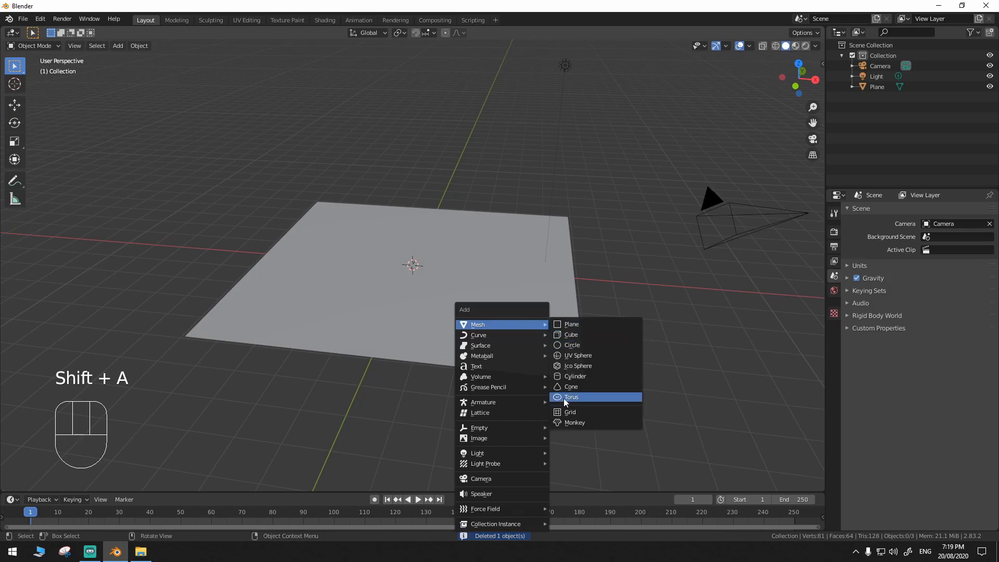
pyautogui.moveTo(498, 355)
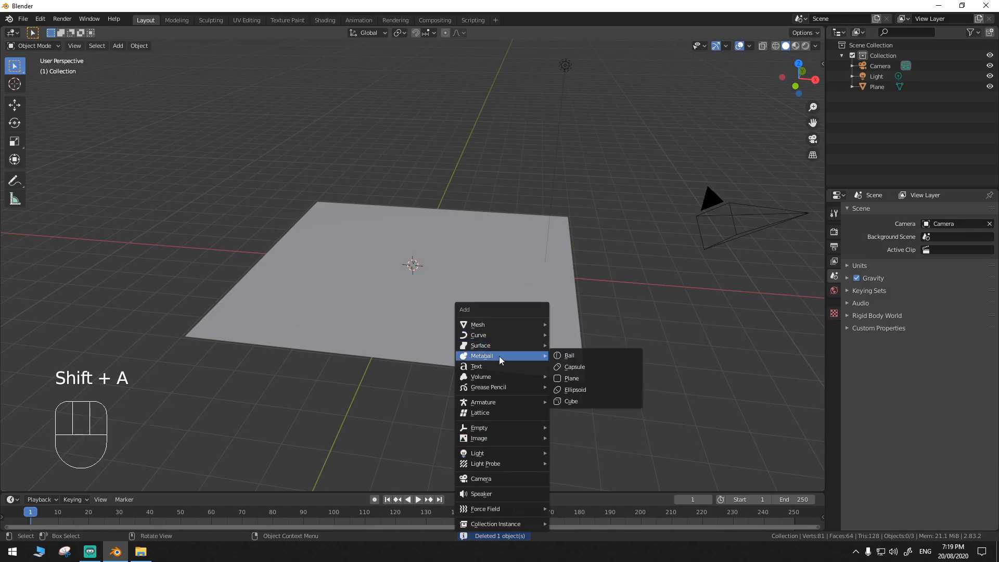
pyautogui.click(583, 355)
pyautogui.moveTo(583, 357); pyautogui.dragTo(687, 409, button='middle')
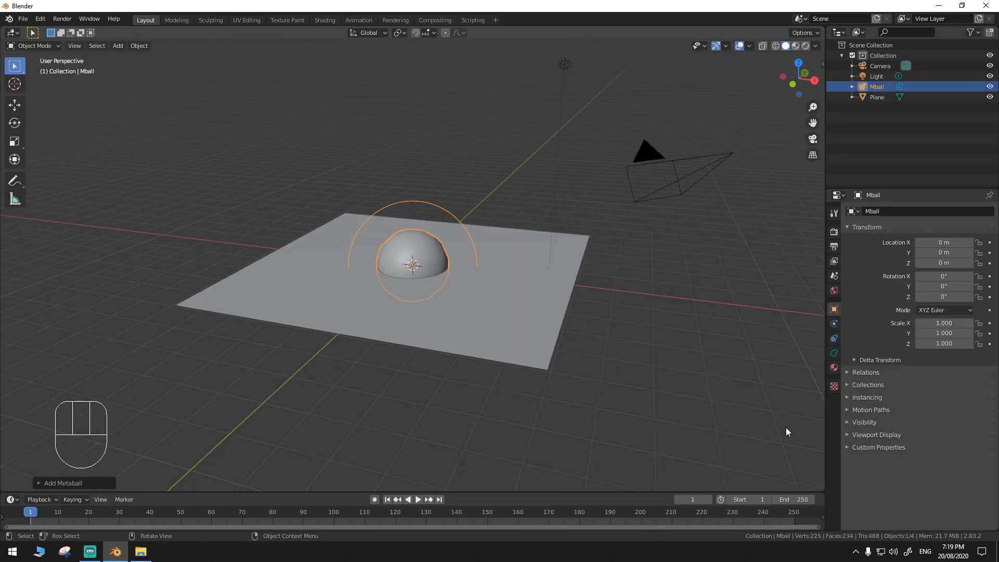
# - Check the plane's Instancing settings and parent the metaball to the plane with the Object option
pyautogui.click(510, 315)
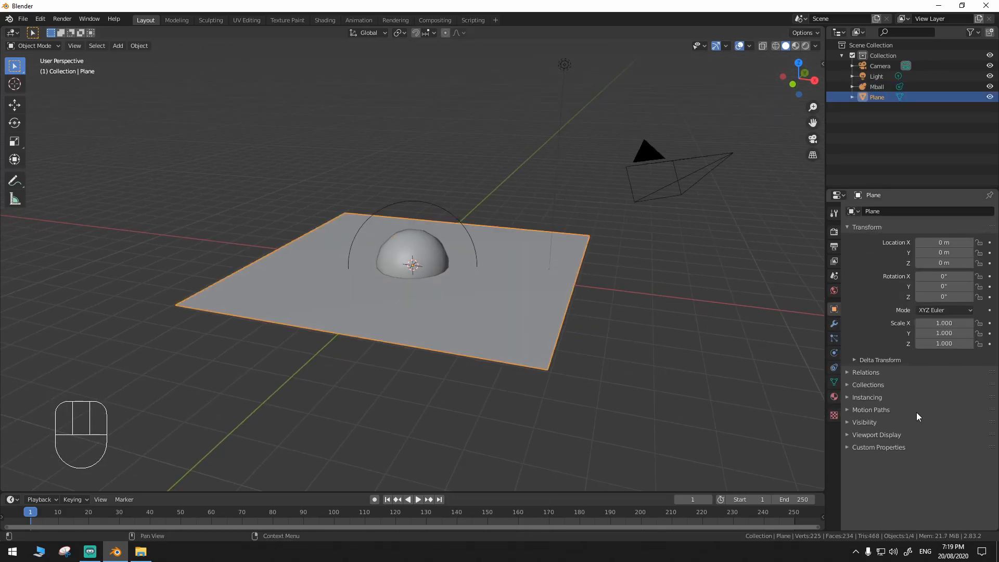
pyautogui.click(855, 397)
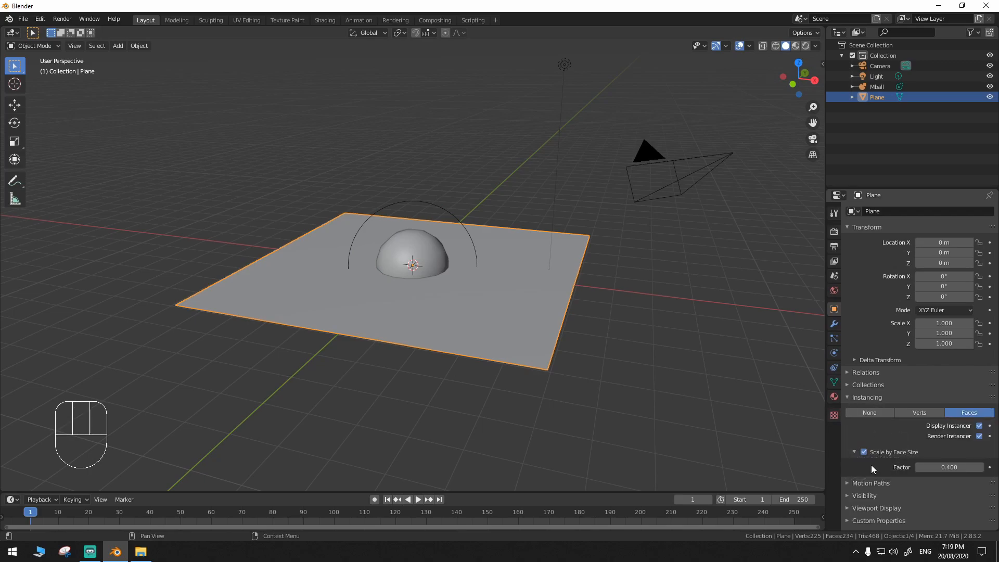
pyautogui.click(404, 241)
pyautogui.keyDown('shift'); pyautogui.click(518, 295); pyautogui.keyUp('shift')
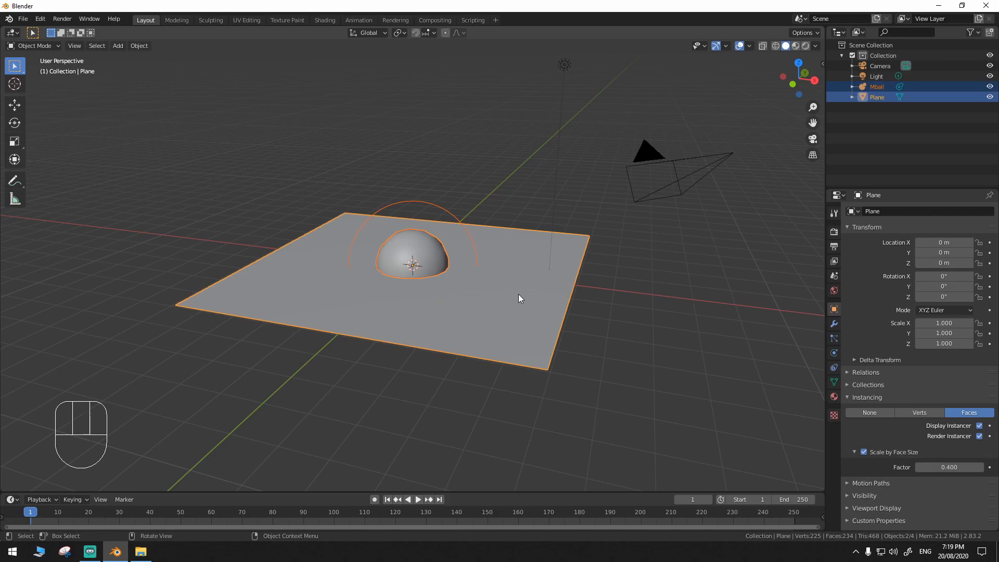
pyautogui.hotkey('ctrl', 'p')
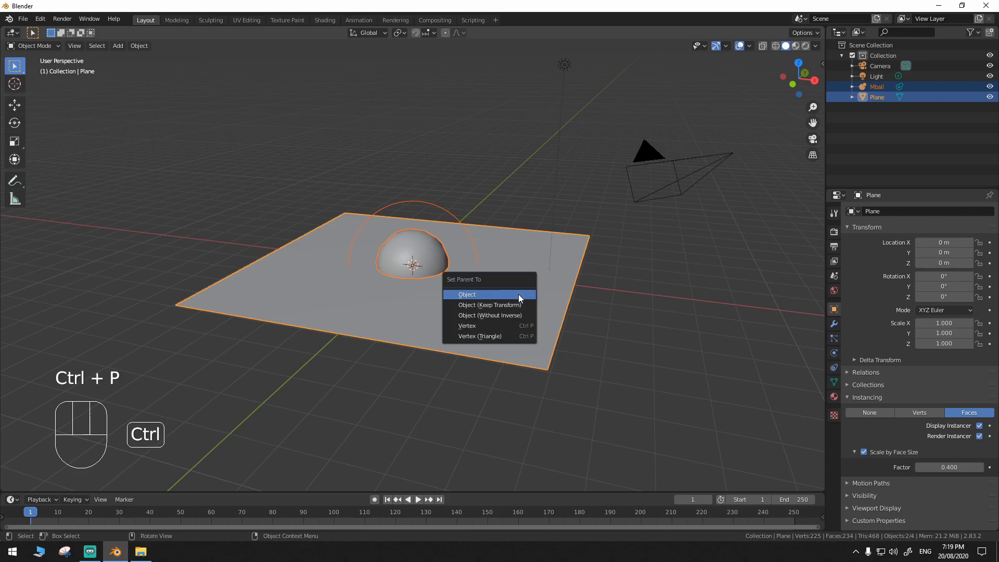
pyautogui.click(518, 295)
# - Try adjusting the Scale by Face Size factor for the plane's metaball instances
pyautogui.moveTo(539, 298); pyautogui.dragTo(789, 442, button='middle')
pyautogui.moveTo(958, 466)
pyautogui.mouseDown()
pyautogui.moveTo(978, 467)
pyautogui.moveTo(931, 466)
pyautogui.moveTo(963, 467)
pyautogui.moveTo(944, 467)
pyautogui.mouseUp()
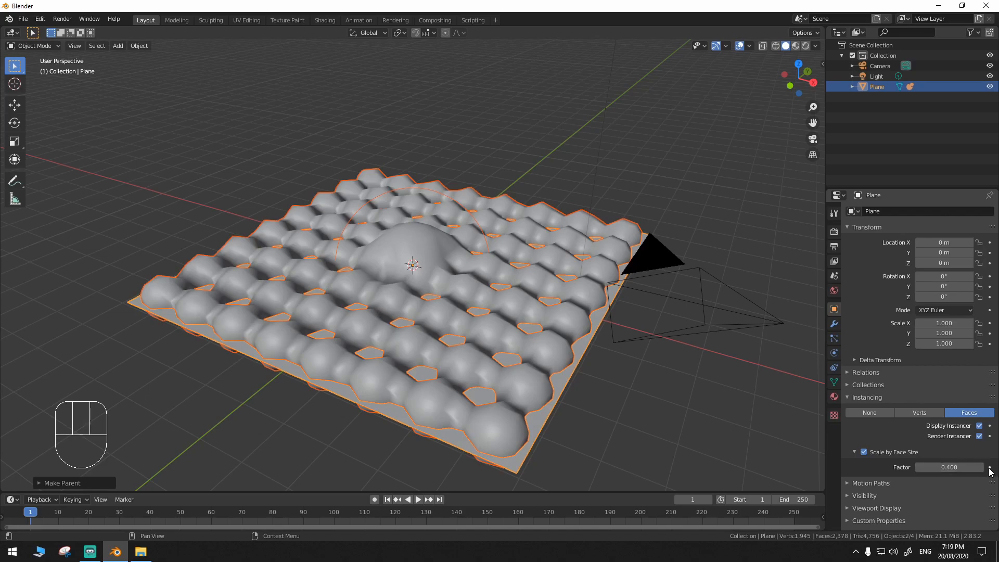
pyautogui.moveTo(318, 380); pyautogui.dragTo(336, 390, button='middle')
pyautogui.moveTo(433, 362); pyautogui.dragTo(487, 368, button='middle')
# - Play the animation briefly, return to the first frame and view the metaball instances from a lower angle
pyautogui.press('space')
pyautogui.press('space')
pyautogui.click(387, 499)
pyautogui.moveTo(388, 502); pyautogui.dragTo(469, 372, button='middle')
pyautogui.moveTo(485, 406); pyautogui.dragTo(645, 357, button='middle')
pyautogui.click(642, 360)
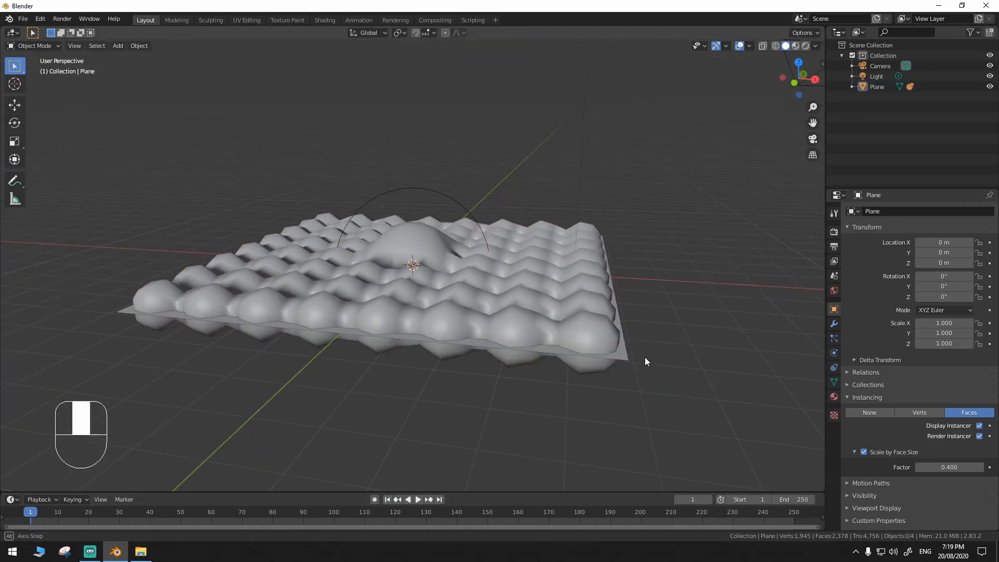
# - Add a Wave modifier to the instancing plane
pyautogui.click(626, 358)
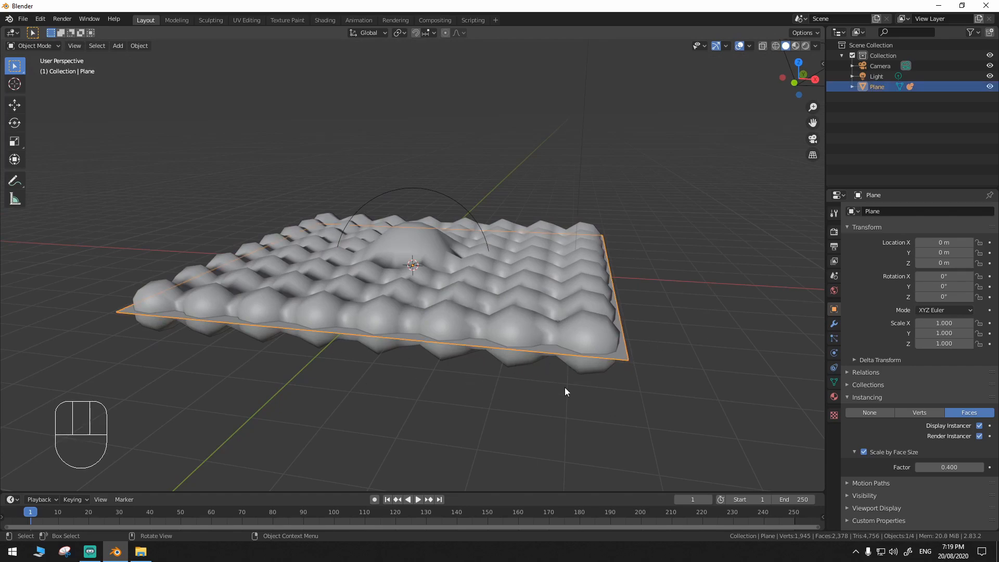
pyautogui.moveTo(410, 238); pyautogui.dragTo(405, 191, button='middle')
pyautogui.moveTo(573, 442); pyautogui.dragTo(625, 434, button='middle')
pyautogui.click(470, 393)
pyautogui.click(476, 393)
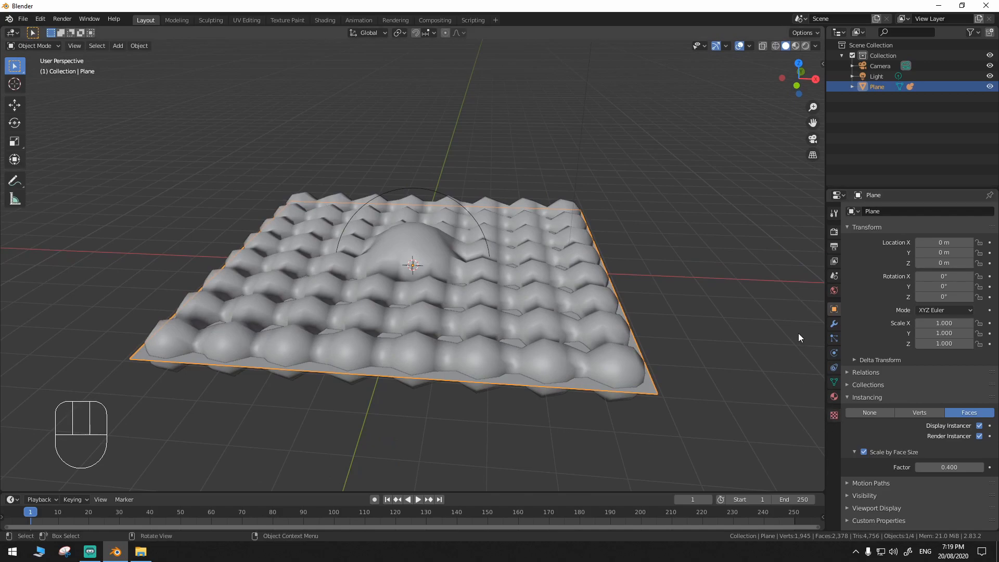
pyautogui.click(834, 323)
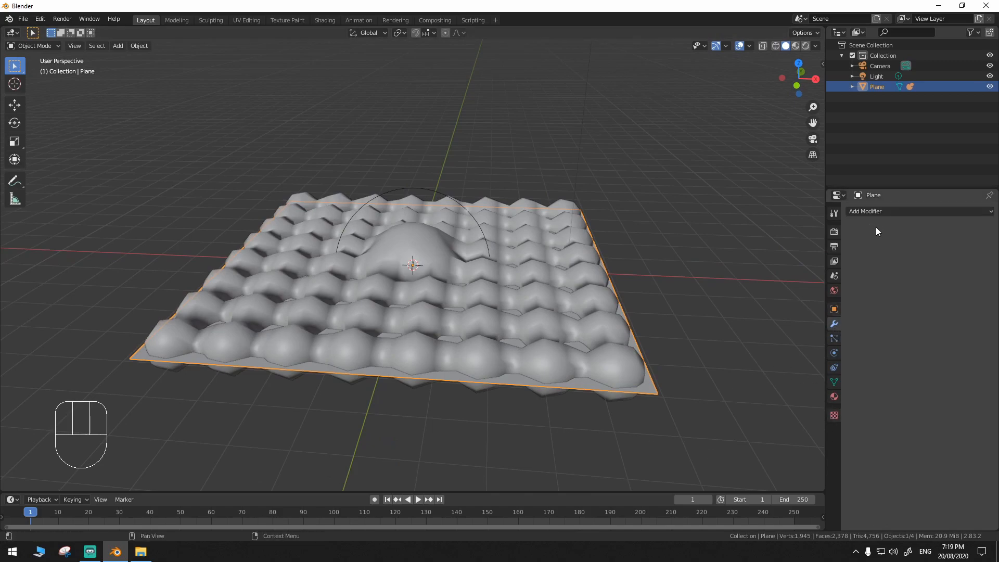
pyautogui.click(879, 210)
pyautogui.click(889, 407)
pyautogui.moveTo(788, 370); pyautogui.dragTo(772, 349, button='middle')
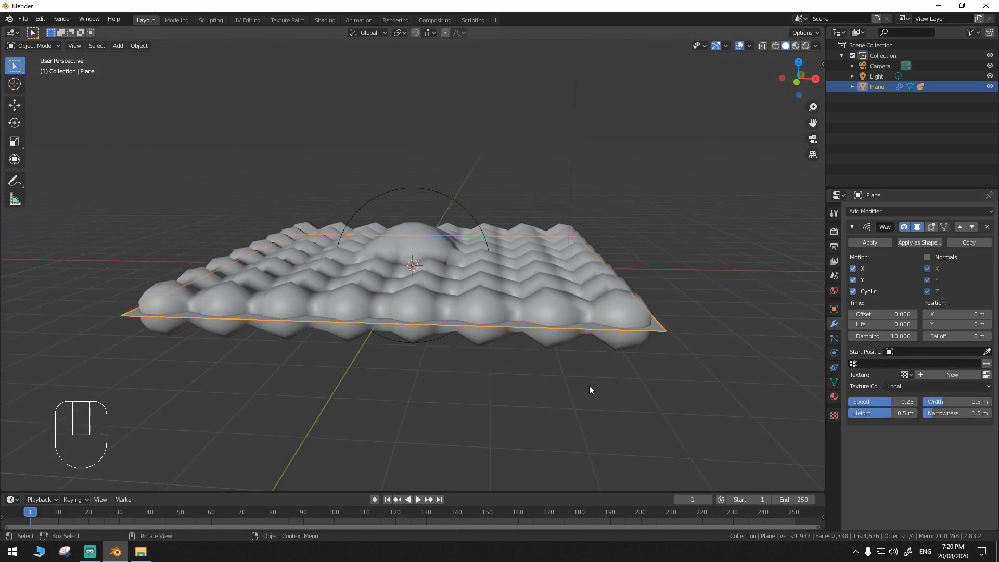
# - Play the wave animation while setting the Wave modifier's speed to 0.06 and height to 1.1 m, and stop playback
pyautogui.press('space')
pyautogui.moveTo(588, 384); pyautogui.dragTo(599, 350, button='middle')
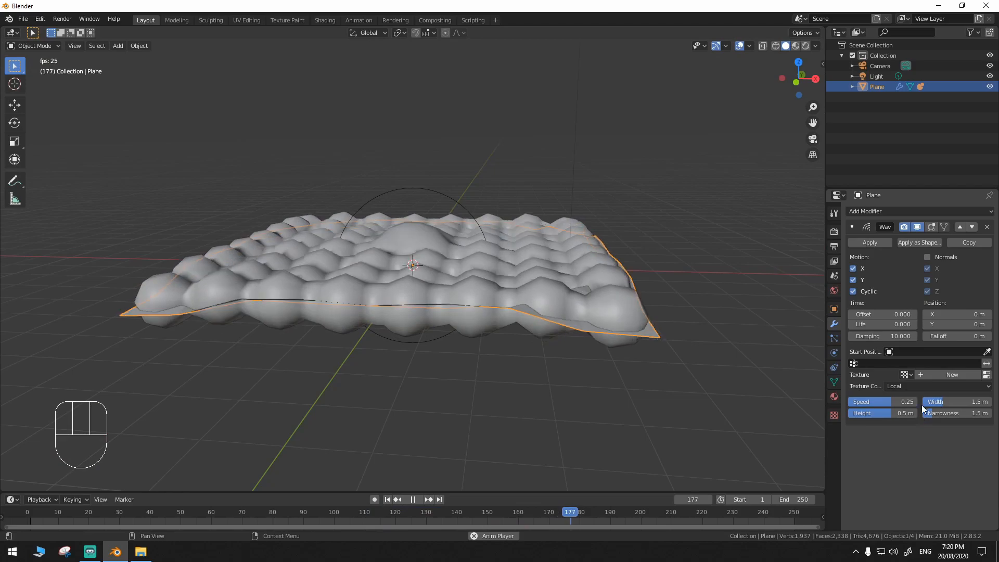
pyautogui.moveTo(890, 401); pyautogui.dragTo(931, 412)
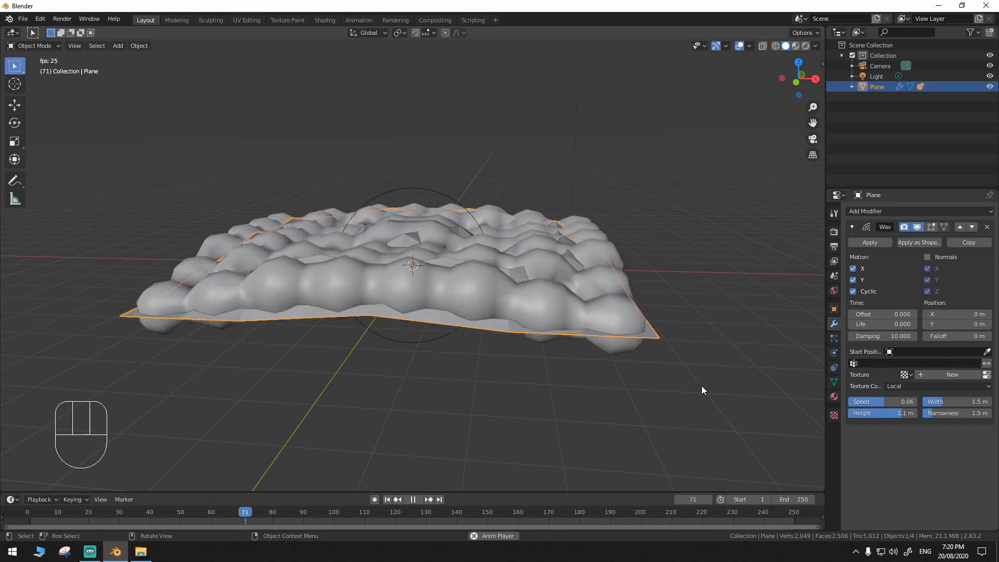
pyautogui.moveTo(604, 380); pyautogui.dragTo(548, 377, button='middle')
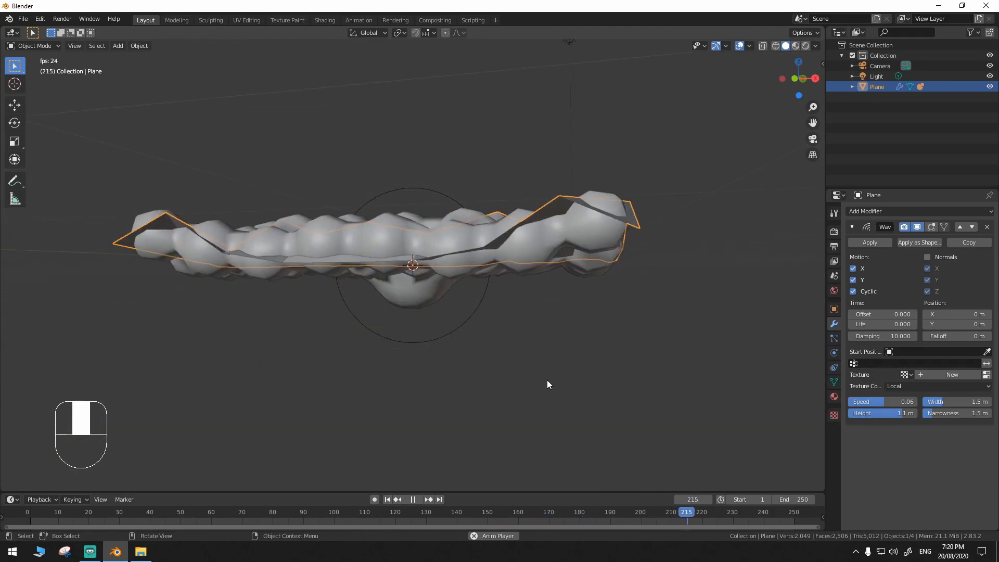
pyautogui.press('space')
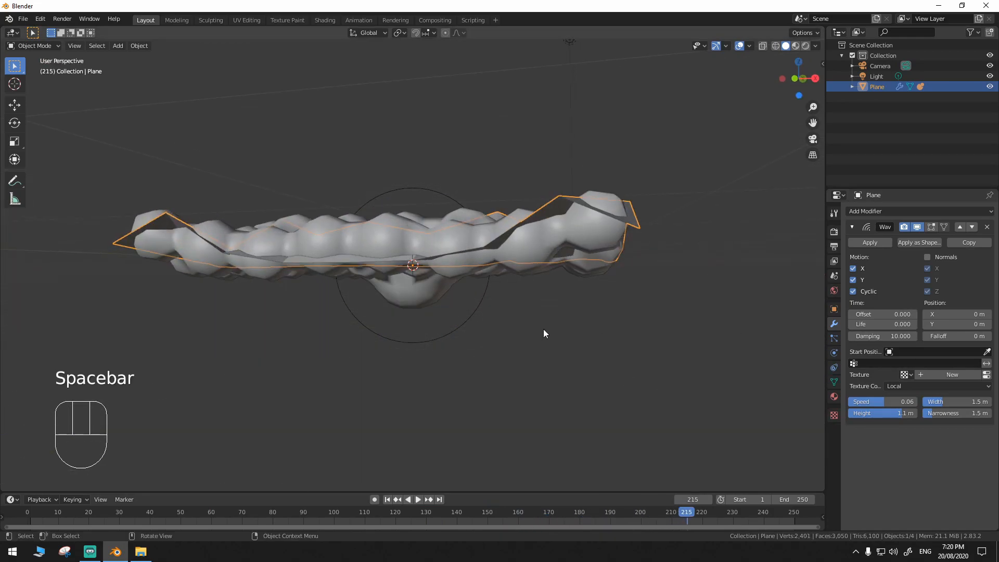
# - Remove the Wave modifier from the plane
pyautogui.click(987, 227)
pyautogui.moveTo(680, 329); pyautogui.dragTo(818, 394, button='middle')
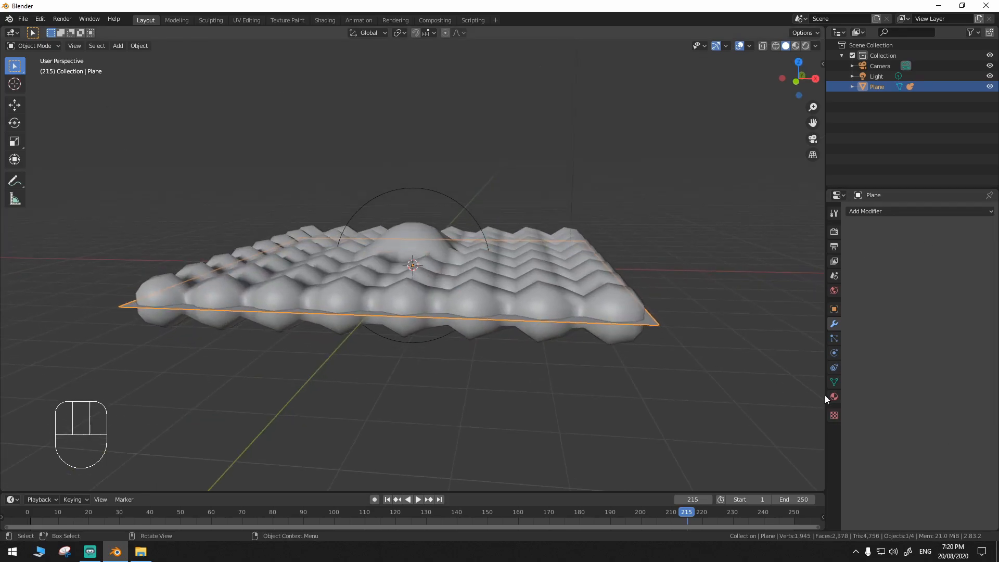
# - Look through the plane's physics options and inspect its subdivided mesh in Edit Mode
pyautogui.click(832, 352)
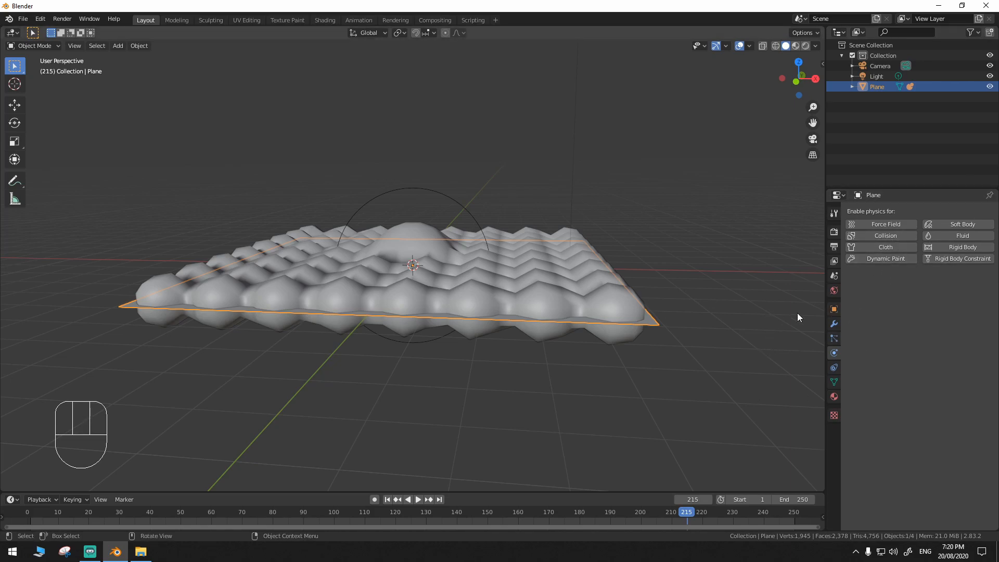
pyautogui.moveTo(683, 387); pyautogui.dragTo(668, 414, button='middle')
pyautogui.press('Tab')
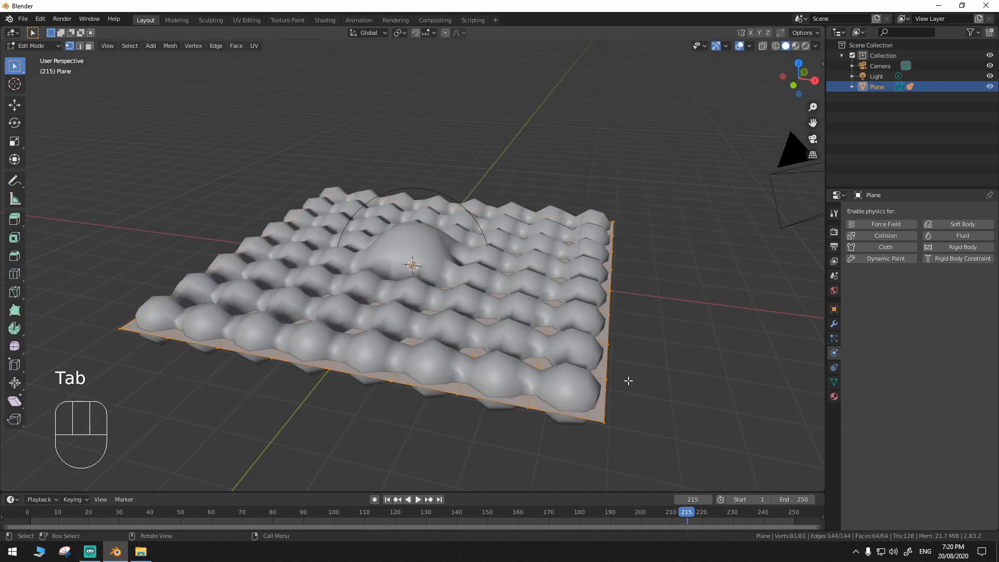
pyautogui.press('Tab')
pyautogui.moveTo(644, 389); pyautogui.dragTo(745, 325, button='middle')
pyautogui.press('Tab')
pyautogui.press('Tab')
pyautogui.click(614, 364)
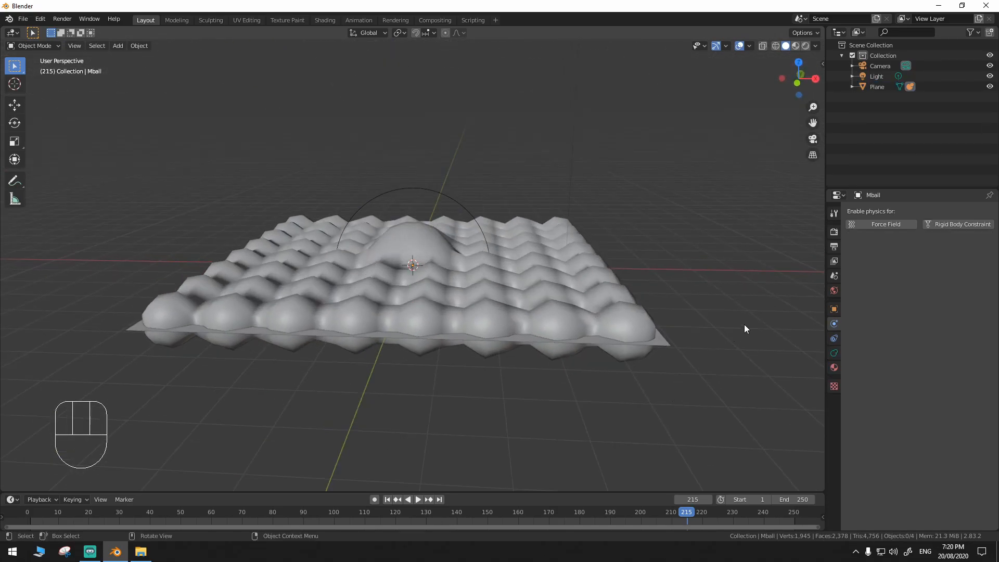
# - Delete the parented metaball from the plane
pyautogui.scroll(-3, 691, 331)
pyautogui.click(411, 254)
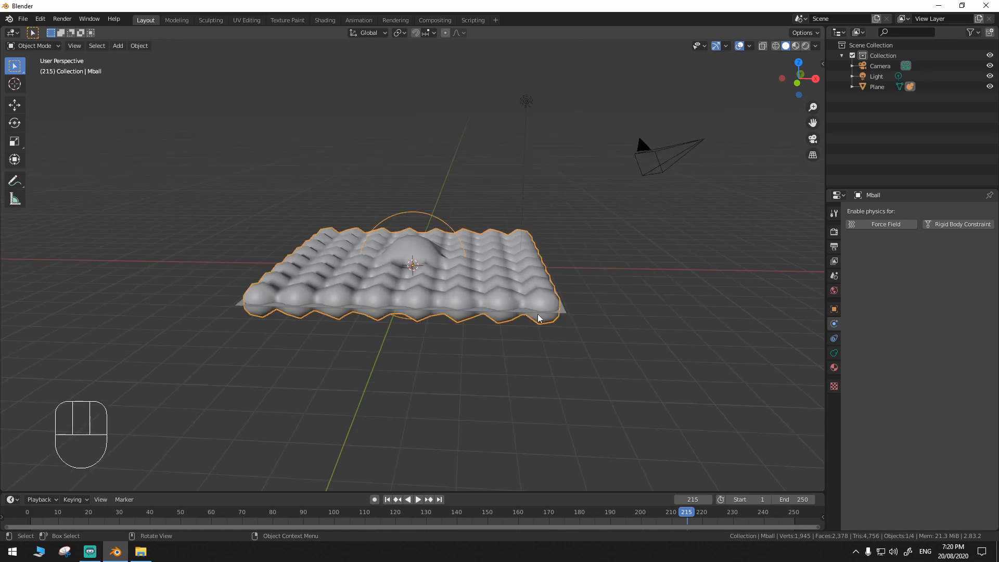
pyautogui.press('x')
pyautogui.click(490, 250)
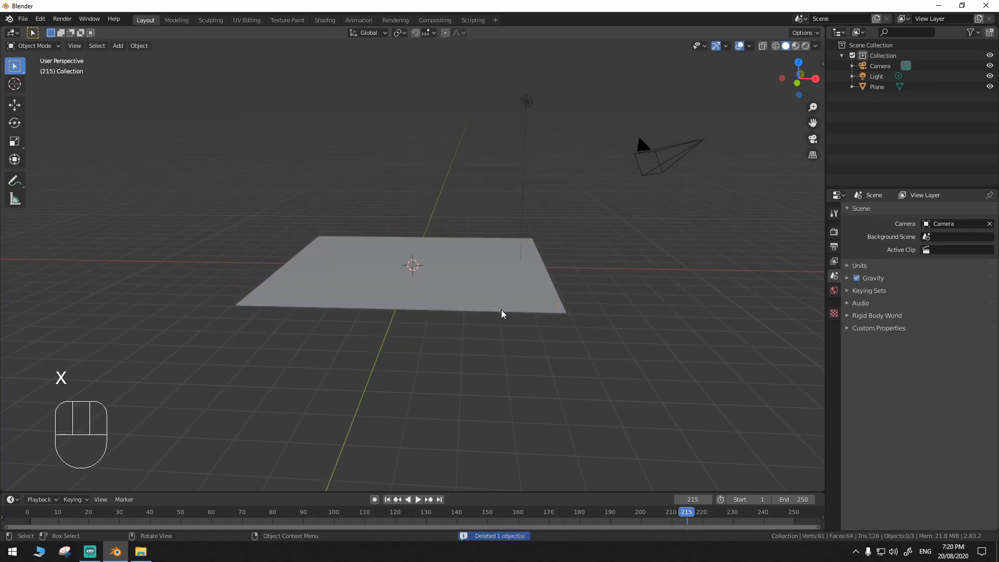
# - Parent the light to the plane using the Object option
pyautogui.scroll(5, 468, 299)
pyautogui.scroll(-4, 436, 240)
pyautogui.click(529, 99)
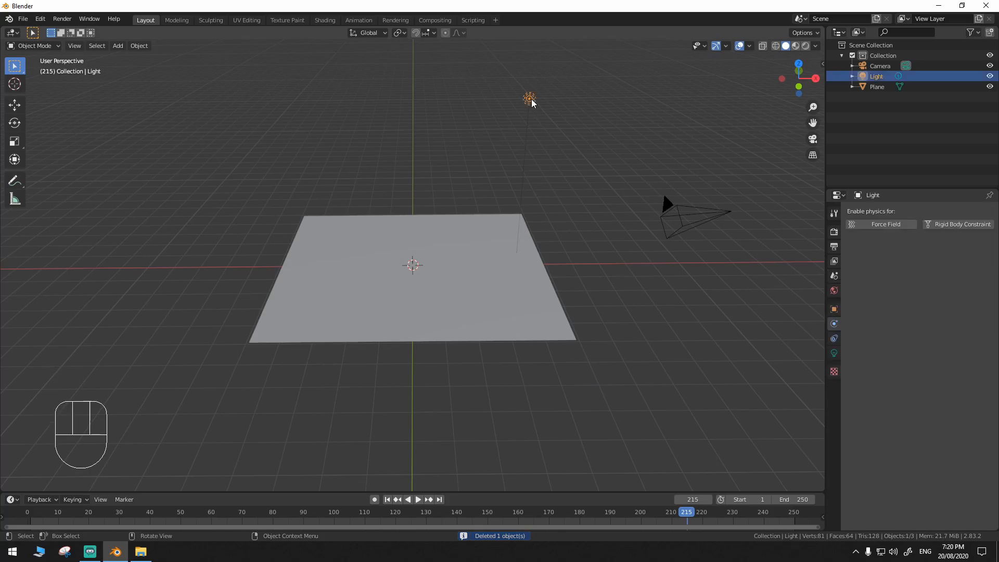
pyautogui.moveTo(481, 286); pyautogui.dragTo(503, 229, button='middle')
pyautogui.keyDown('shift'); pyautogui.click(473, 288); pyautogui.keyUp('shift')
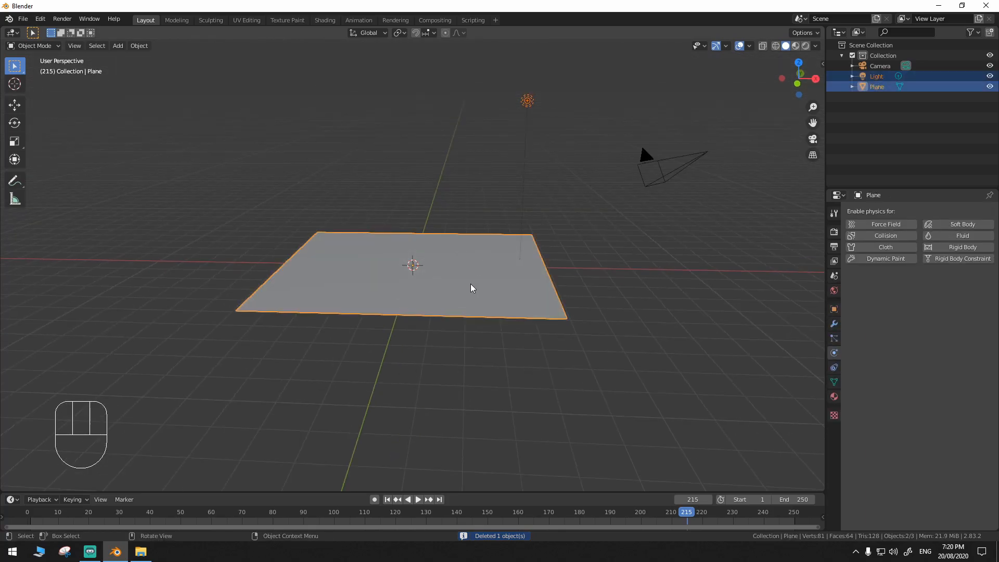
pyautogui.hotkey('ctrl', 'p')
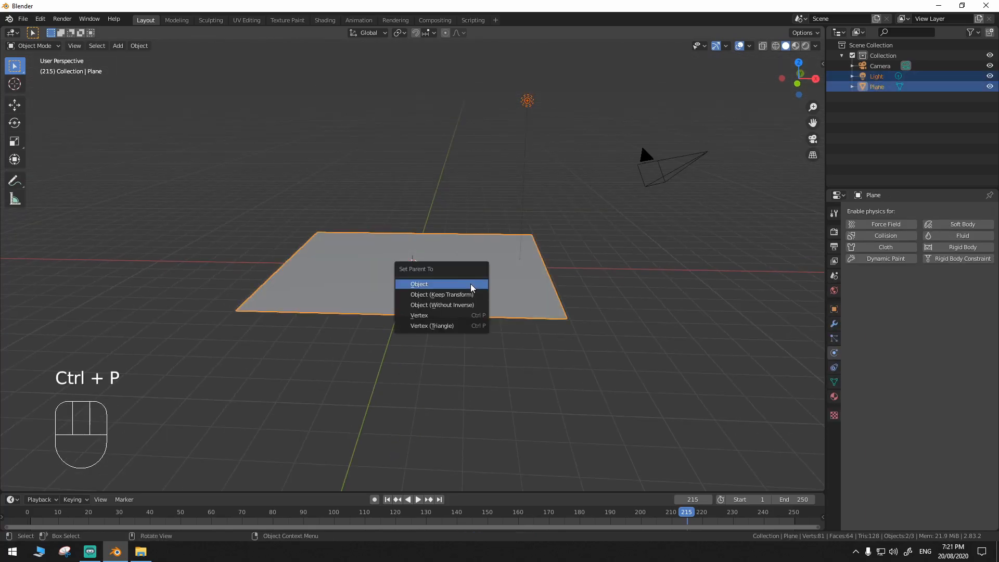
pyautogui.click(471, 285)
pyautogui.moveTo(513, 291)
pyautogui.mouseDown(button='middle')
pyautogui.moveTo(513, 334)
pyautogui.moveTo(631, 257)
pyautogui.moveTo(529, 296)
pyautogui.moveTo(462, 271)
pyautogui.moveTo(553, 276)
pyautogui.moveTo(473, 259)
pyautogui.moveTo(561, 250)
pyautogui.moveTo(451, 225)
pyautogui.moveTo(502, 285)
pyautogui.mouseUp(button='middle')
pyautogui.moveTo(607, 311); pyautogui.dragTo(576, 328, button='middle')
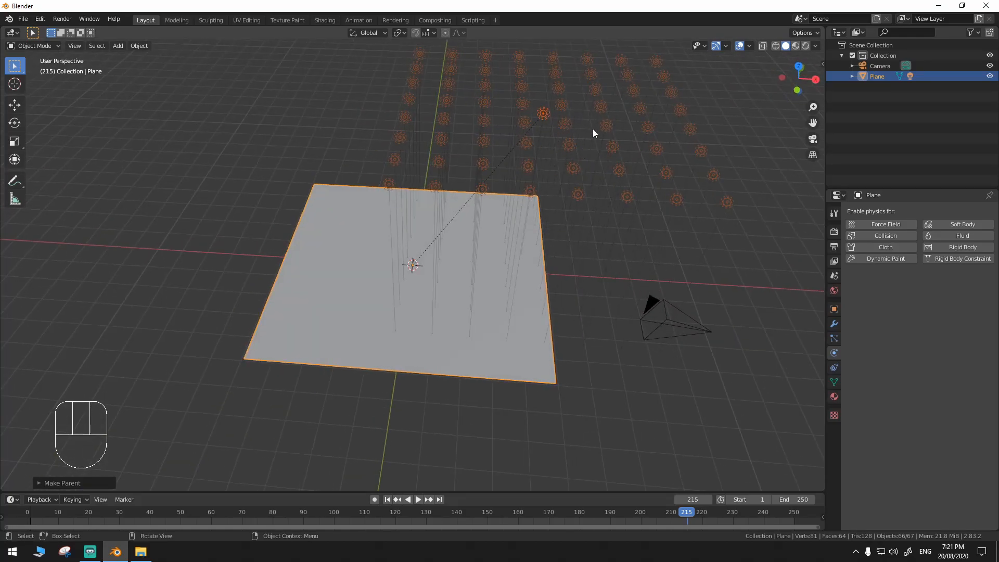
pyautogui.moveTo(596, 260); pyautogui.dragTo(503, 254, button='middle')
pyautogui.moveTo(458, 278); pyautogui.dragTo(459, 303, button='middle')
pyautogui.click(687, 218)
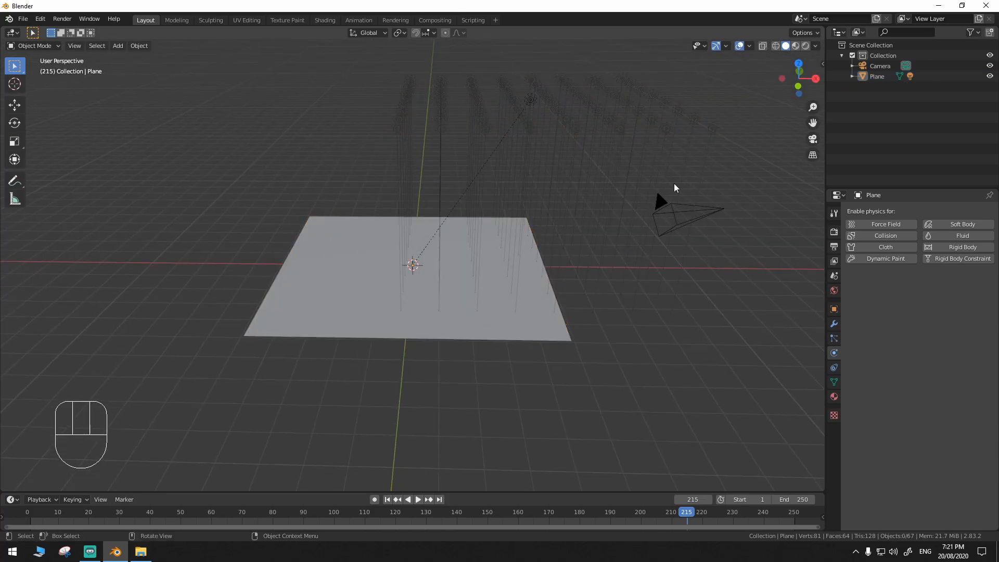
# - Add a Copy Location constraint to the light with the Plane as its target
pyautogui.click(522, 99)
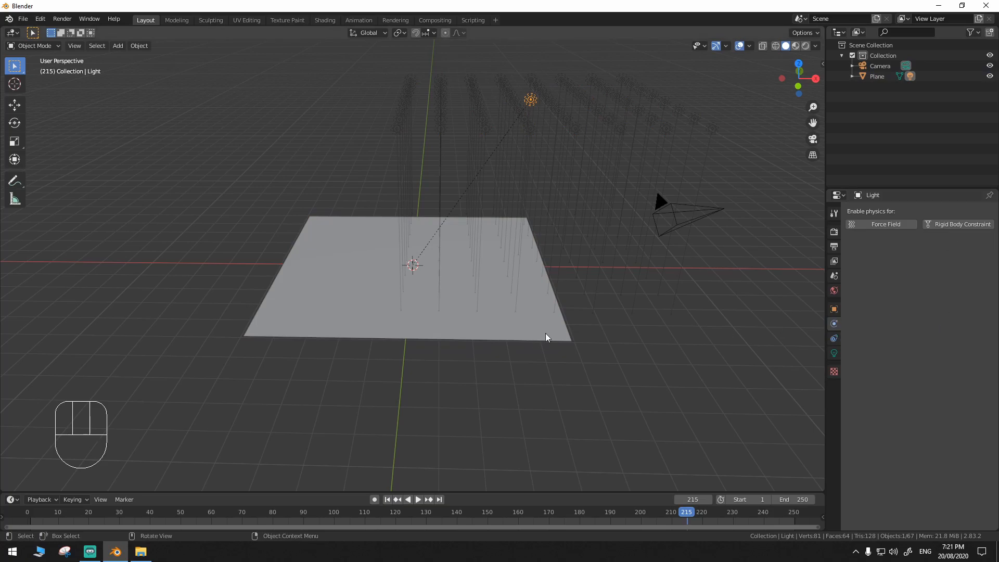
pyautogui.click(834, 339)
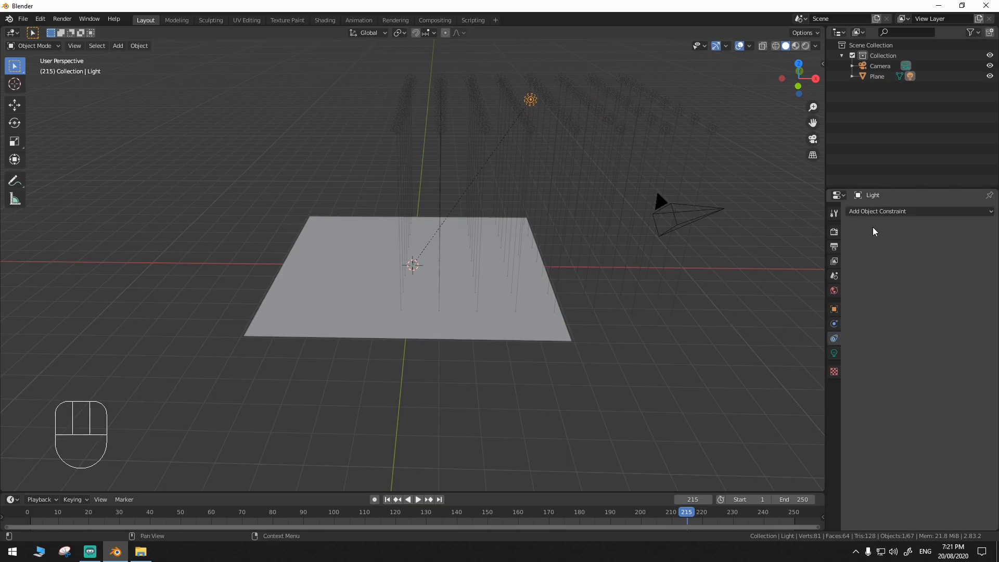
pyautogui.click(879, 213)
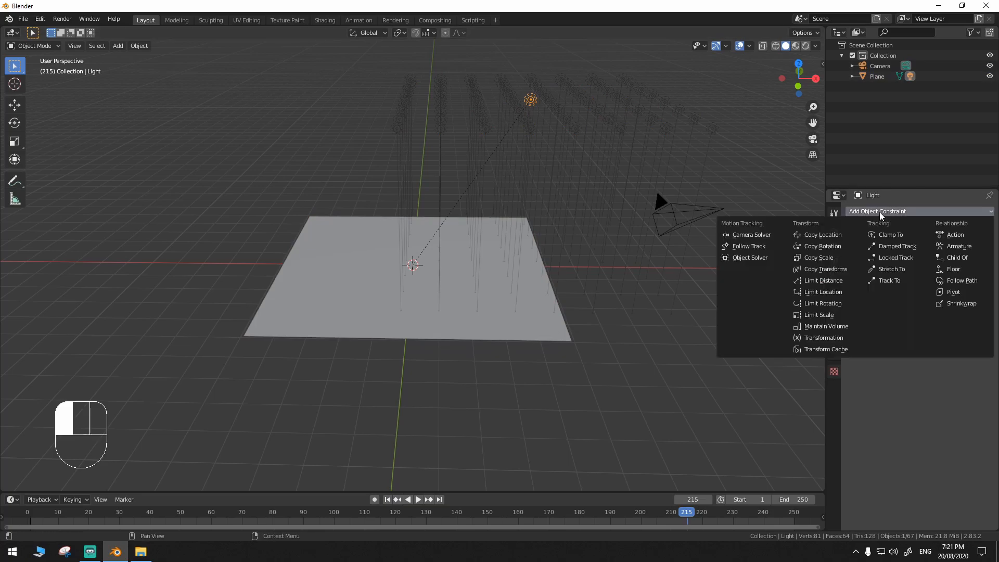
pyautogui.click(830, 234)
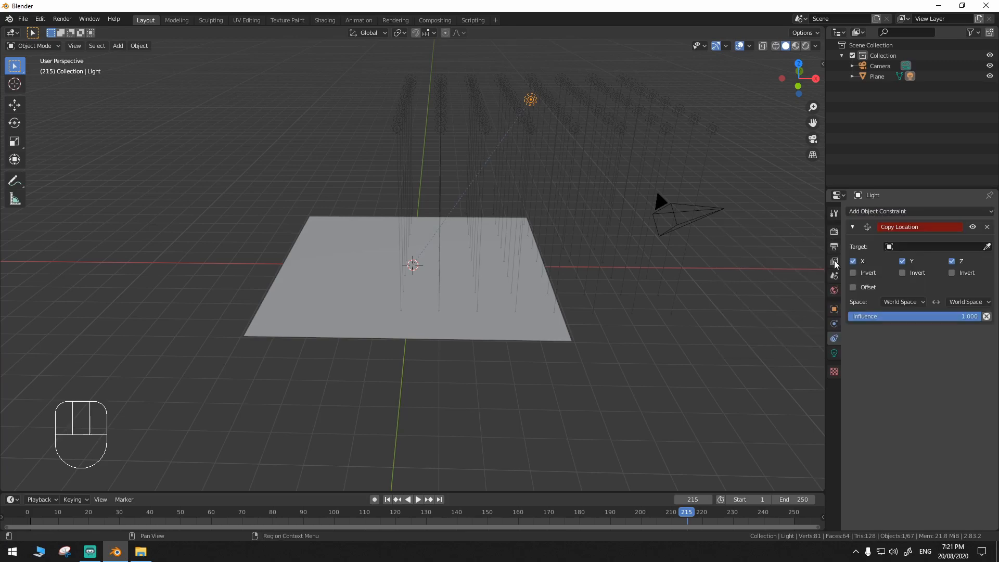
pyautogui.click(890, 246)
pyautogui.click(892, 282)
pyautogui.moveTo(494, 377); pyautogui.dragTo(552, 389, button='middle')
pyautogui.scroll(3, 493, 399)
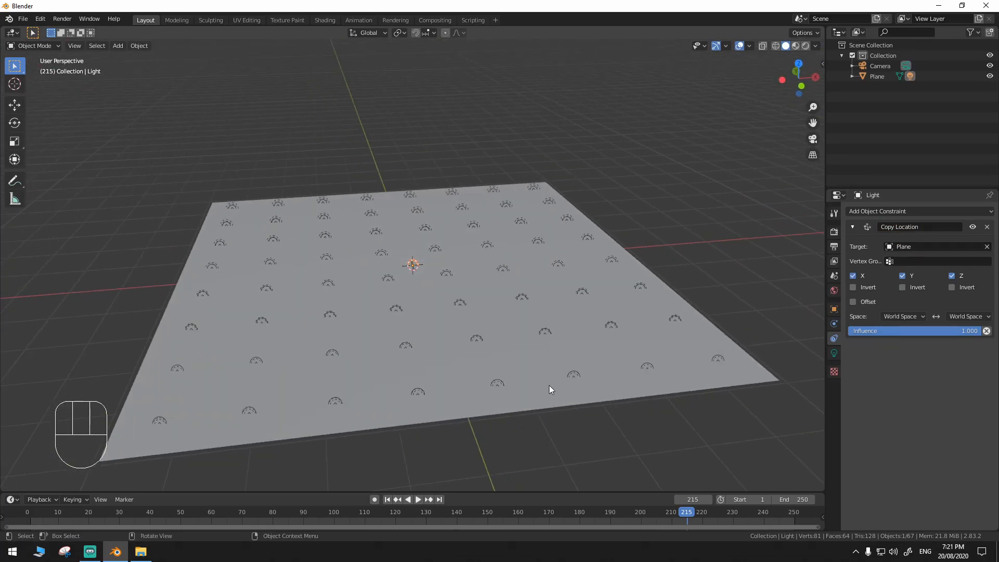
# - Examine the light instances spread over the plane from several angles, selecting the plane and the source light in turn
pyautogui.scroll(-2, 498, 385)
pyautogui.click(591, 352)
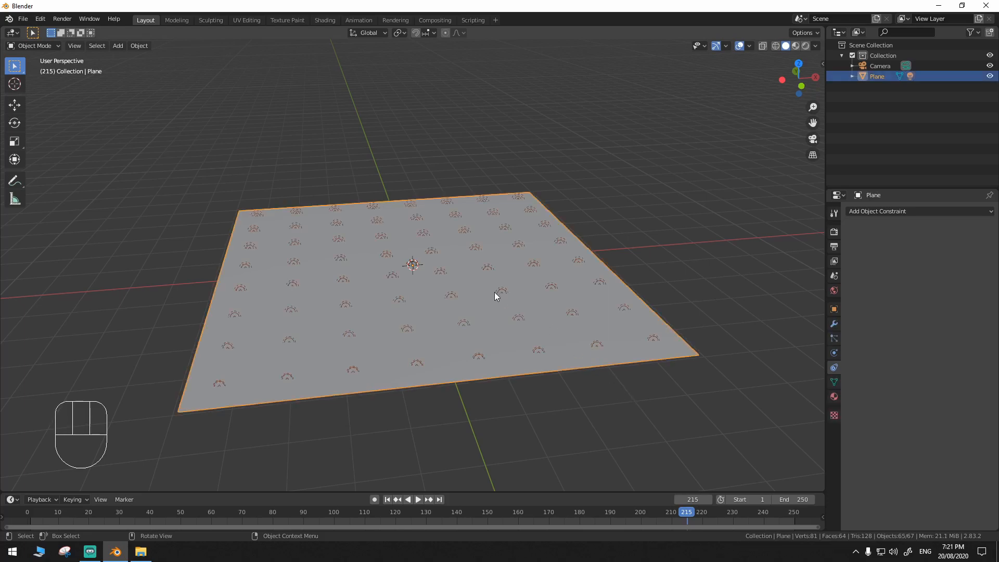
pyautogui.click(620, 260)
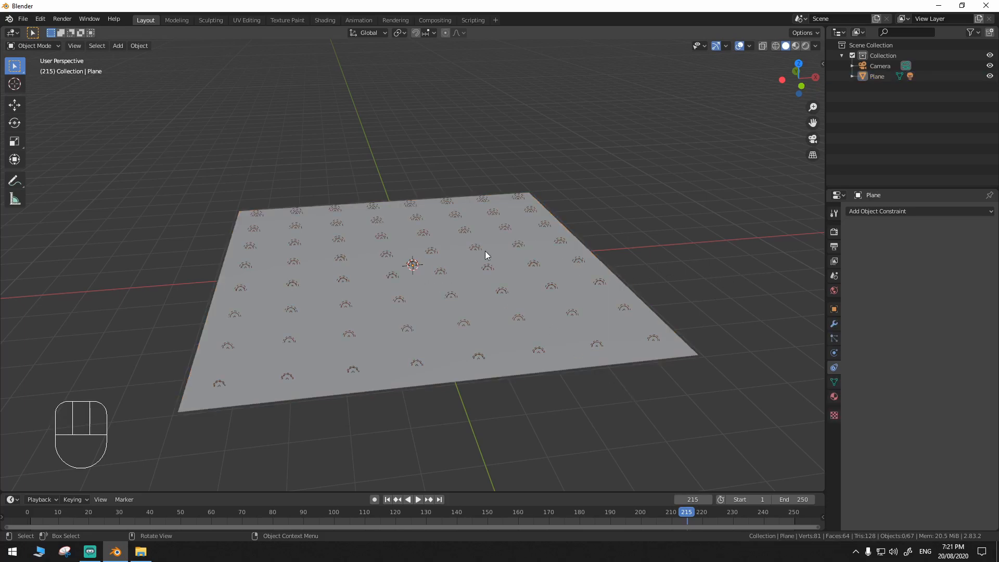
pyautogui.click(411, 264)
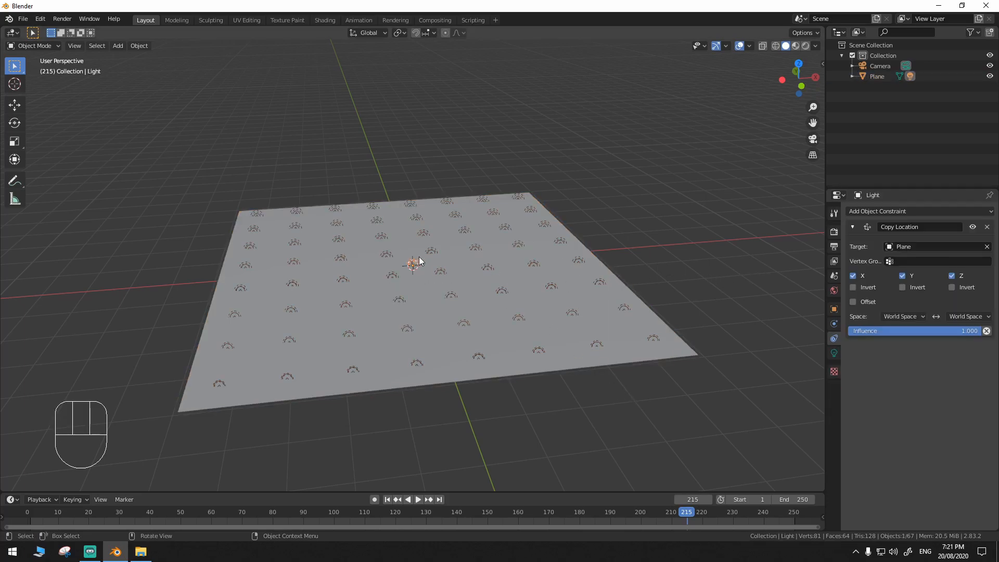
pyautogui.moveTo(589, 289); pyautogui.dragTo(569, 302, button='middle')
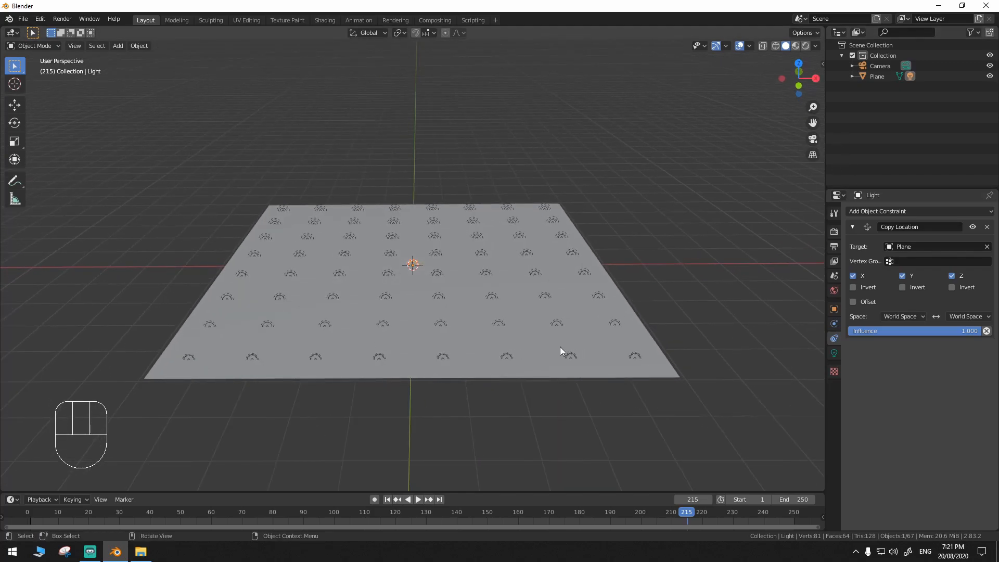
pyautogui.scroll(2, 408, 398)
pyautogui.moveTo(400, 312); pyautogui.dragTo(400, 333, button='middle')
pyautogui.moveTo(448, 287); pyautogui.dragTo(442, 276, button='middle')
pyautogui.click(746, 165)
pyautogui.moveTo(593, 270); pyautogui.dragTo(510, 261, button='middle')
pyautogui.click(447, 272)
pyautogui.hotkey('alt', 'a')
pyautogui.scroll(-3, 459, 314)
pyautogui.moveTo(459, 315); pyautogui.dragTo(463, 325, button='middle')
pyautogui.click(464, 269)
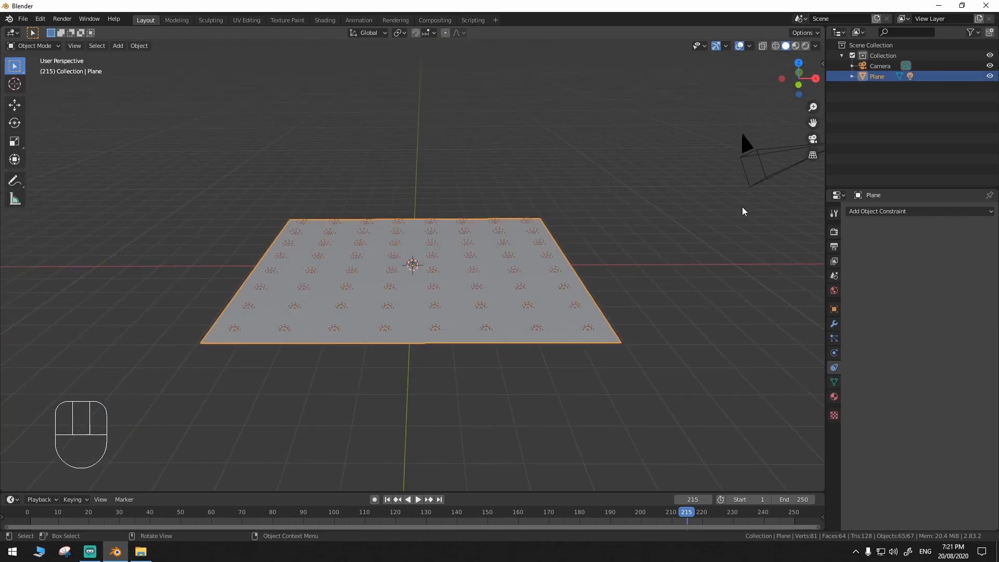
# - Parent the camera to the light that is nested under the plane
pyautogui.click(754, 184)
pyautogui.scroll(2, 624, 318)
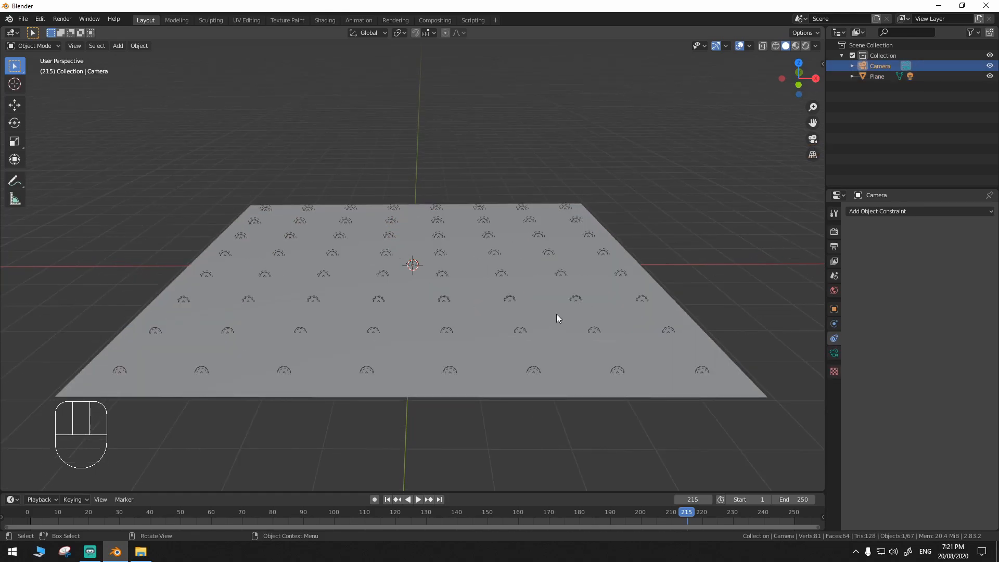
pyautogui.click(852, 75)
pyautogui.keyDown('ctrl'); pyautogui.click(885, 97); pyautogui.keyUp('ctrl')
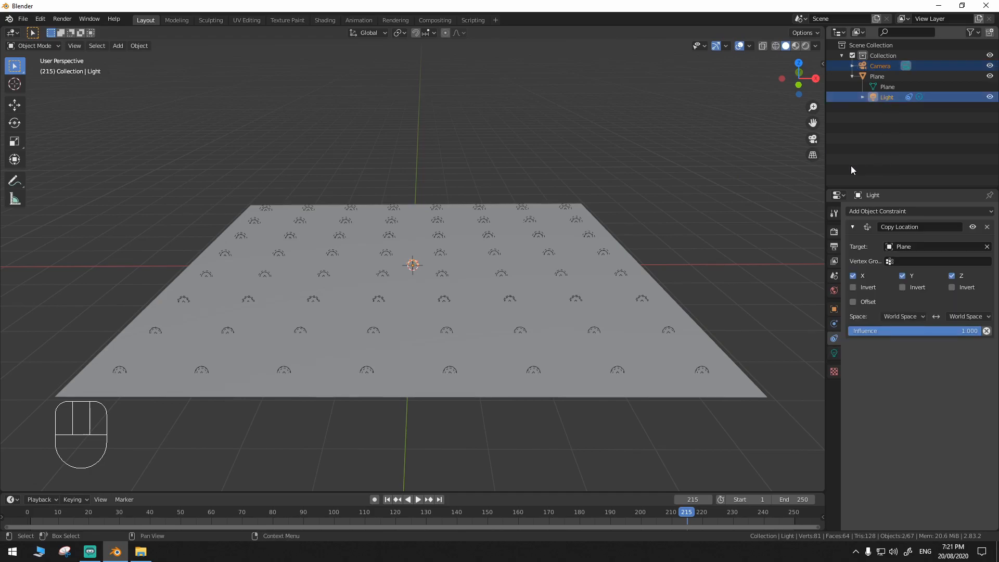
pyautogui.hotkey('ctrl', 'p')
pyautogui.click(613, 186)
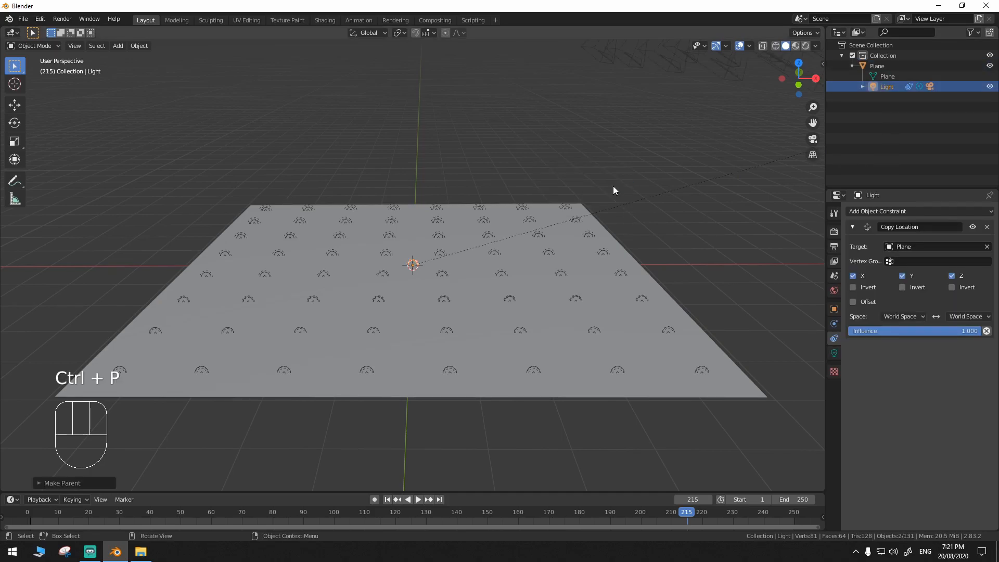
pyautogui.moveTo(600, 298); pyautogui.dragTo(698, 343, button='middle')
pyautogui.moveTo(692, 283)
pyautogui.mouseDown(button='middle')
pyautogui.moveTo(682, 296)
pyautogui.moveTo(710, 275)
pyautogui.mouseUp(button='middle')
# - Expand the light's hierarchy, select the plane and check the playback from frame 1
pyautogui.click(862, 87)
pyautogui.moveTo(674, 206); pyautogui.dragTo(677, 248, button='middle')
pyautogui.moveTo(632, 285); pyautogui.dragTo(584, 304, button='middle')
pyautogui.click(586, 303)
pyautogui.press('space')
pyautogui.press('space')
pyautogui.click(398, 500)
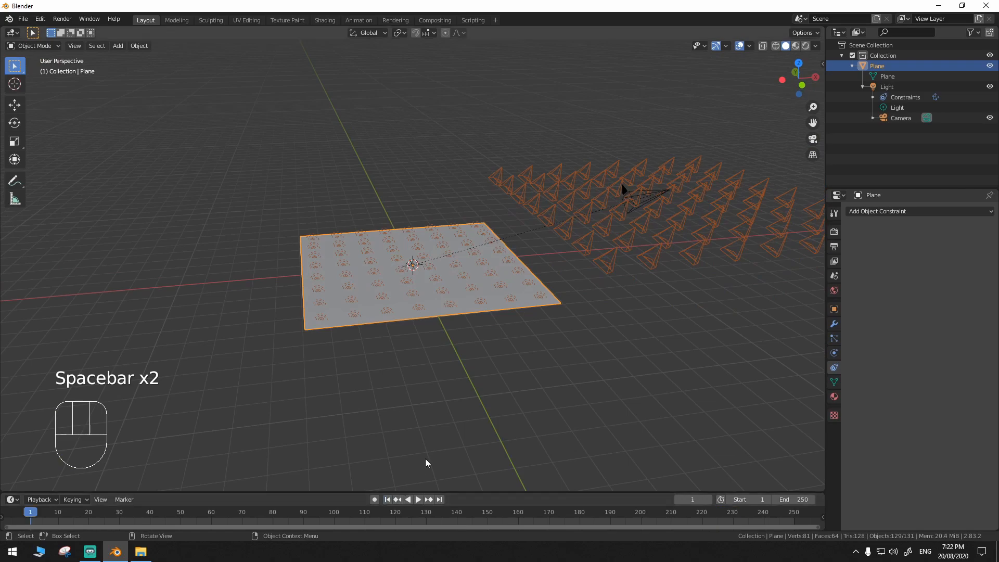
pyautogui.press('space')
pyautogui.press('space')
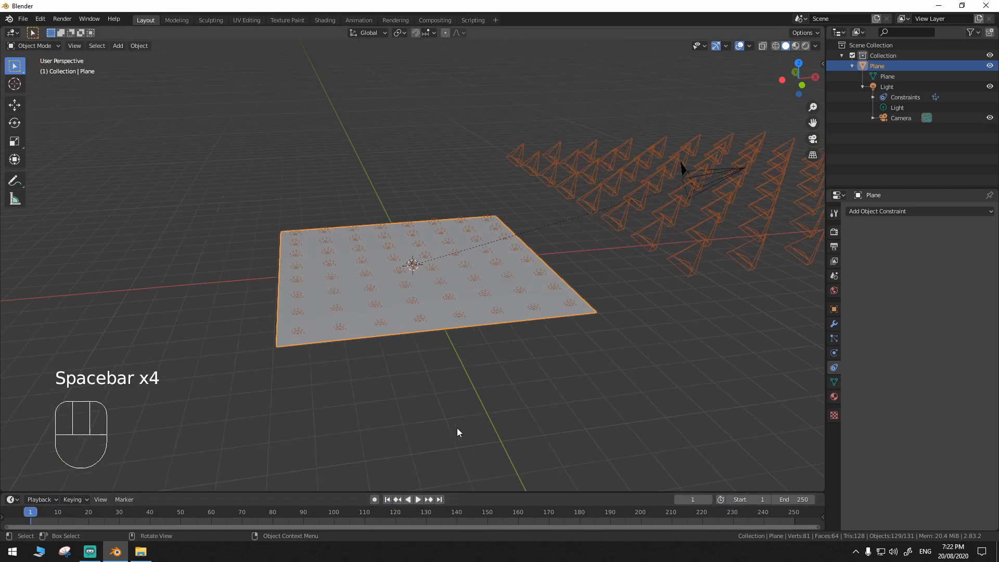
# - Try a Copy Location constraint on the plane with the Light as its target and test the playback
pyautogui.click(516, 327)
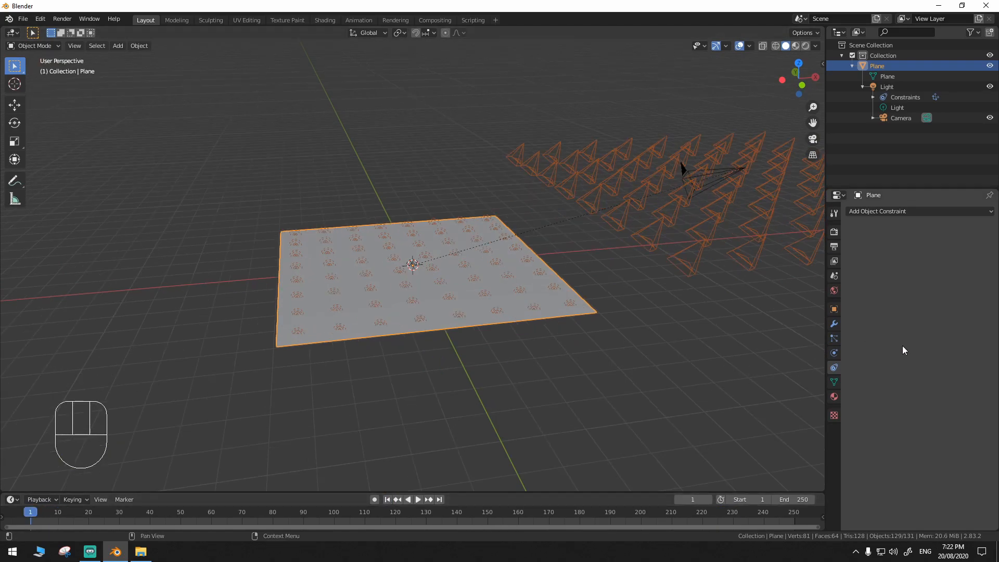
pyautogui.click(756, 227)
pyautogui.click(736, 197)
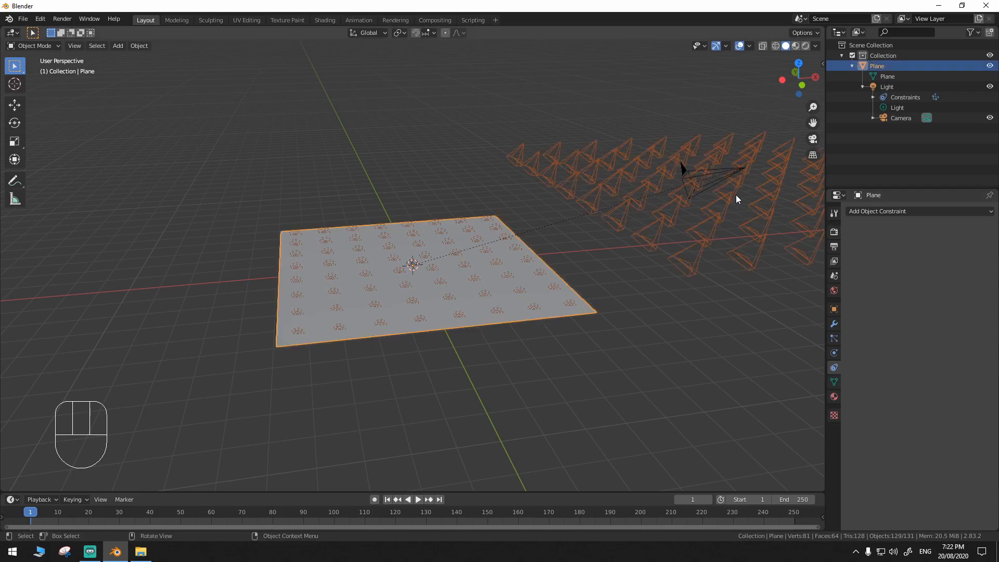
pyautogui.click(892, 212)
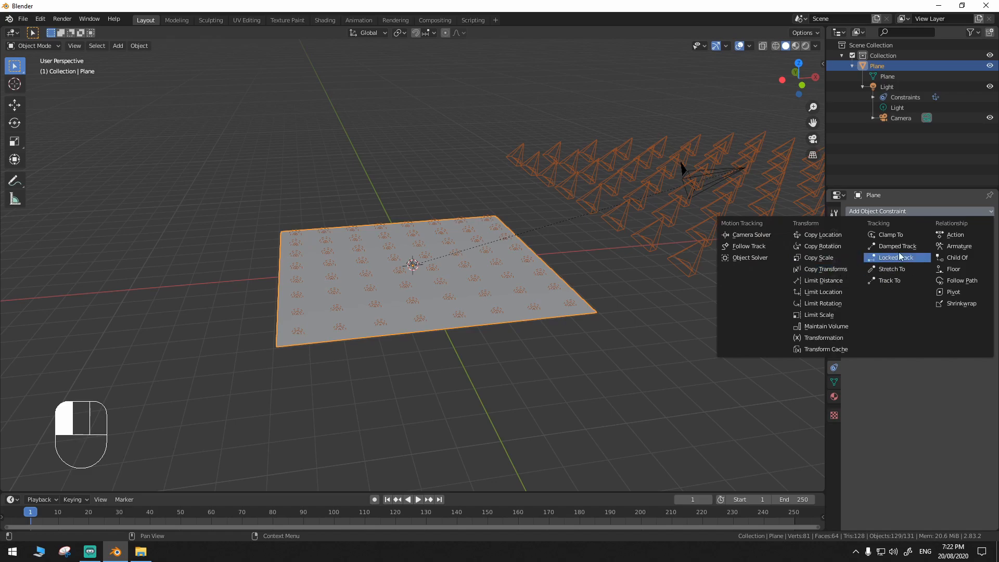
pyautogui.click(836, 236)
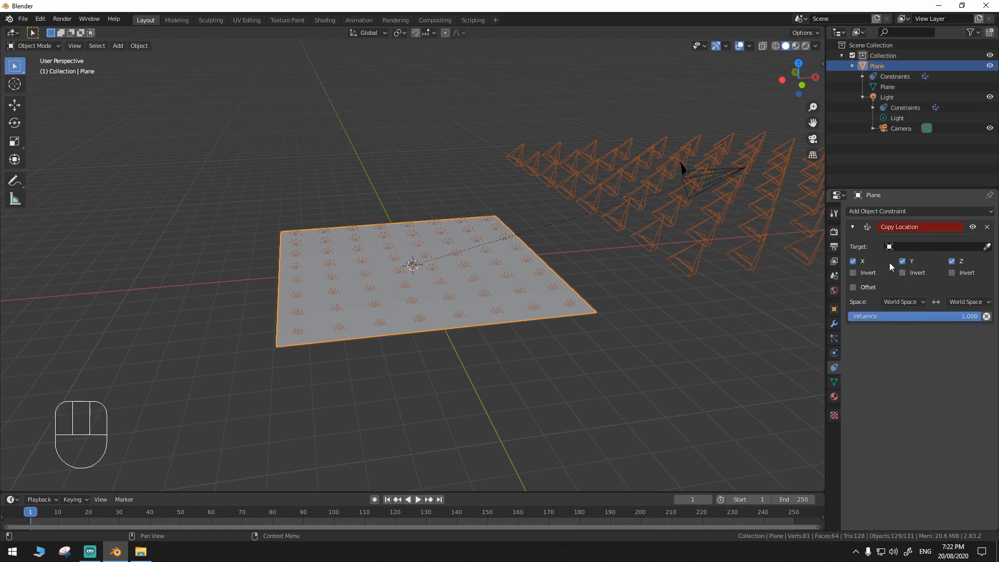
pyautogui.click(900, 247)
pyautogui.click(901, 276)
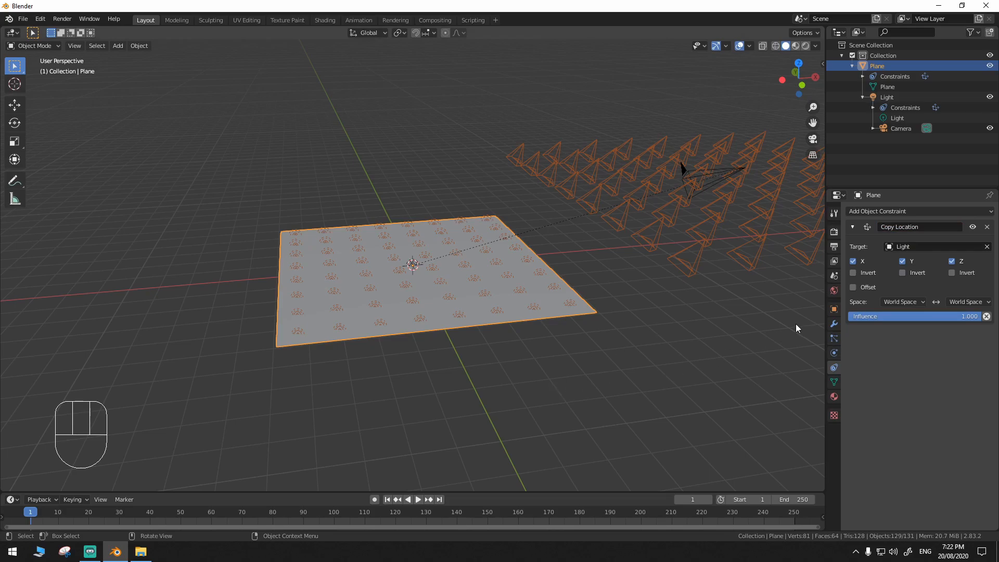
pyautogui.press('space')
pyautogui.press('space')
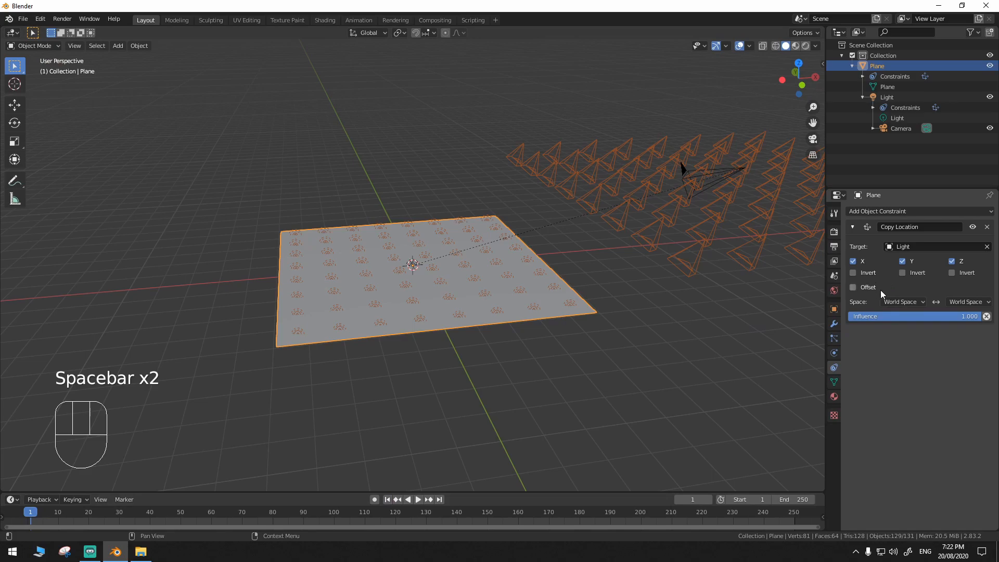
# - Try to retarget the plane's Copy Location constraint to the Plane itself, and remove the constraint
pyautogui.click(896, 248)
pyautogui.click(896, 287)
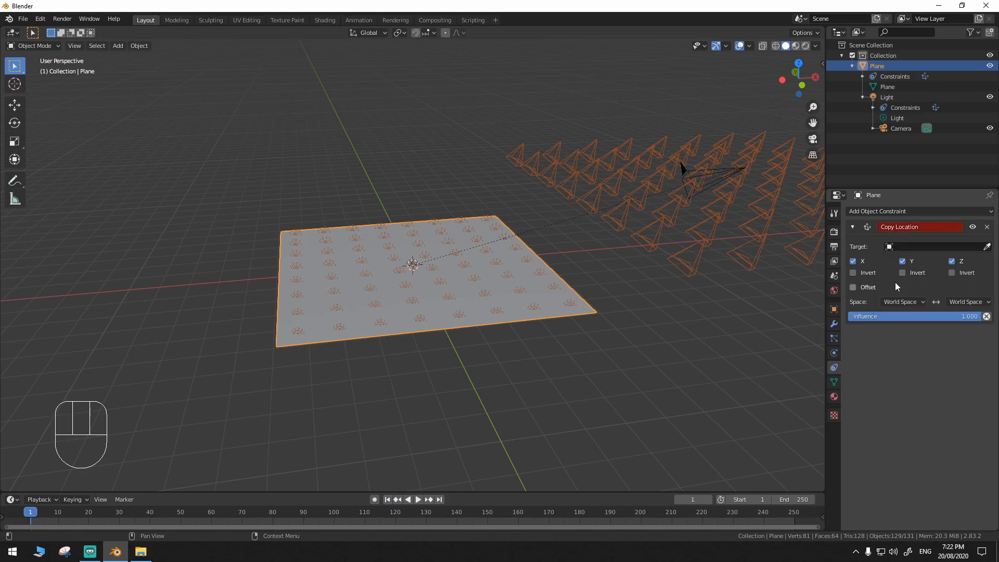
pyautogui.click(890, 248)
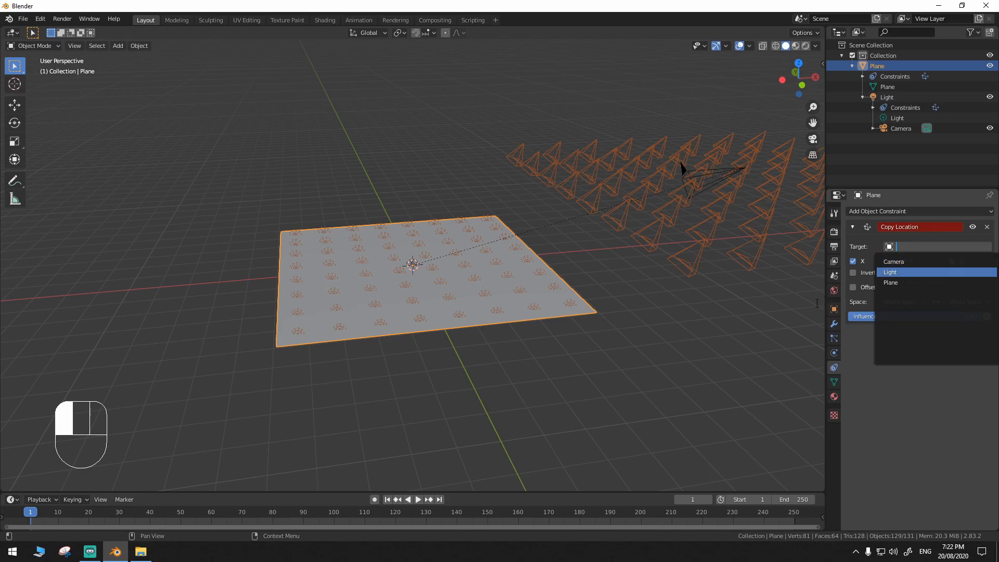
pyautogui.click(945, 284)
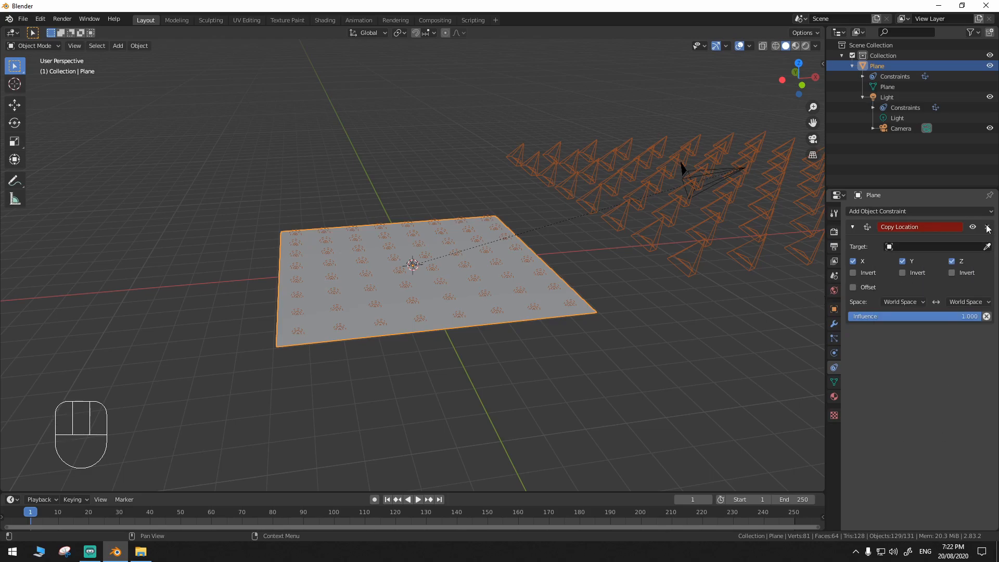
pyautogui.click(987, 229)
pyautogui.click(622, 327)
pyautogui.click(410, 268)
pyautogui.click(618, 335)
pyautogui.click(656, 250)
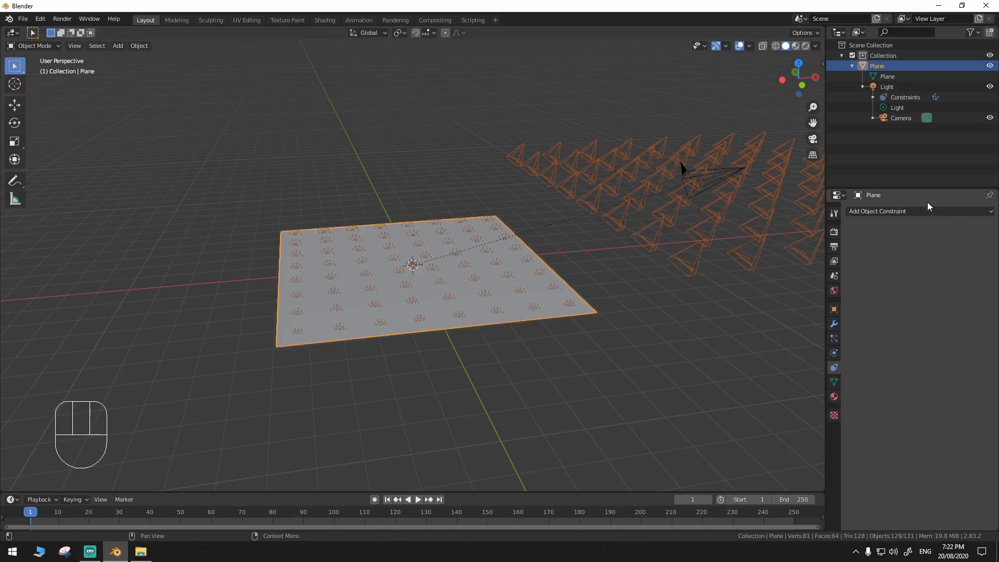
# - Add a Copy Location constraint to the camera with the Light as its target
pyautogui.click(903, 120)
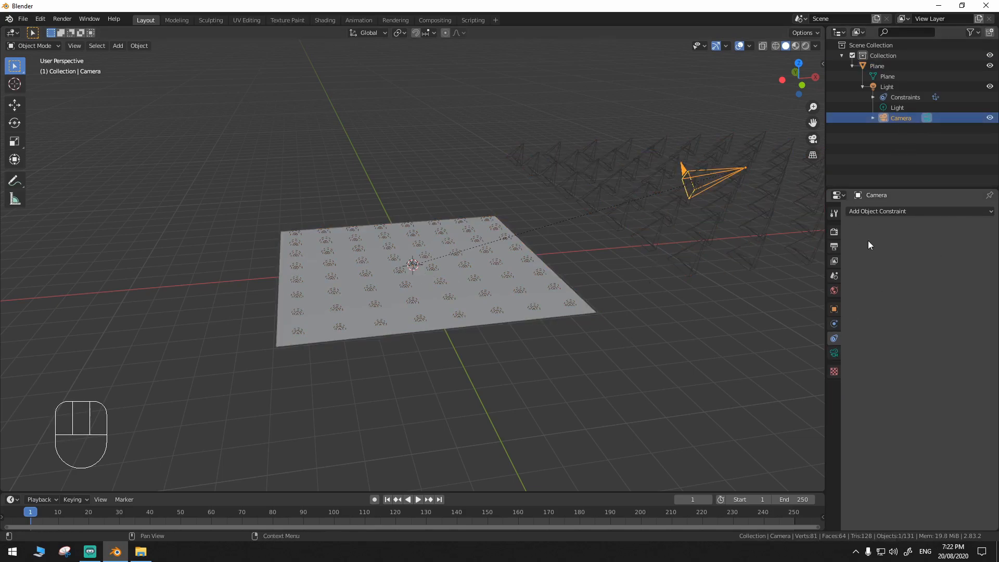
pyautogui.click(886, 211)
pyautogui.moveTo(876, 226); pyautogui.dragTo(822, 235)
pyautogui.click(900, 247)
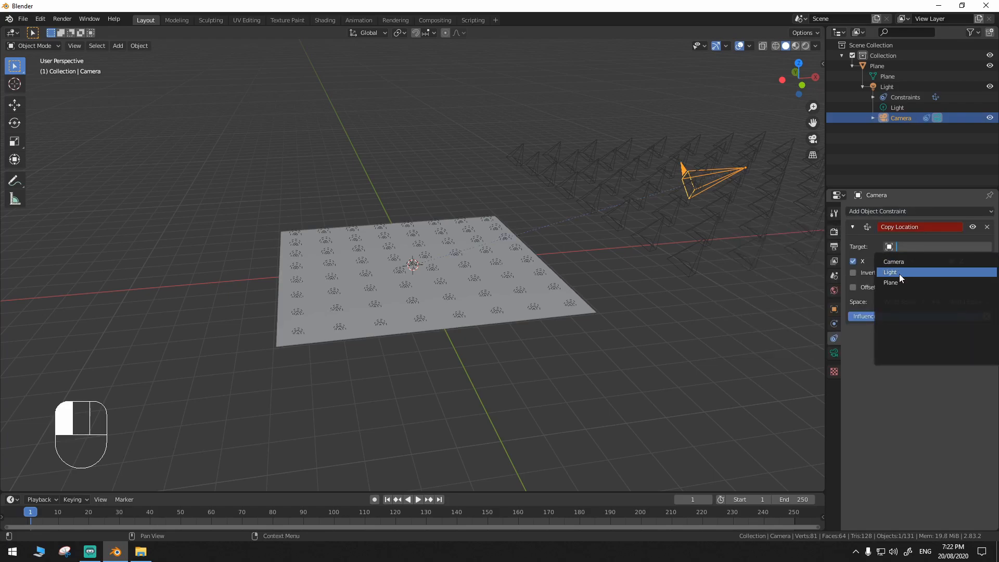
pyautogui.click(889, 273)
pyautogui.moveTo(676, 308); pyautogui.dragTo(535, 308, button='middle')
# - Select the plane and look through its constraint, physics and modifier options
pyautogui.click(534, 306)
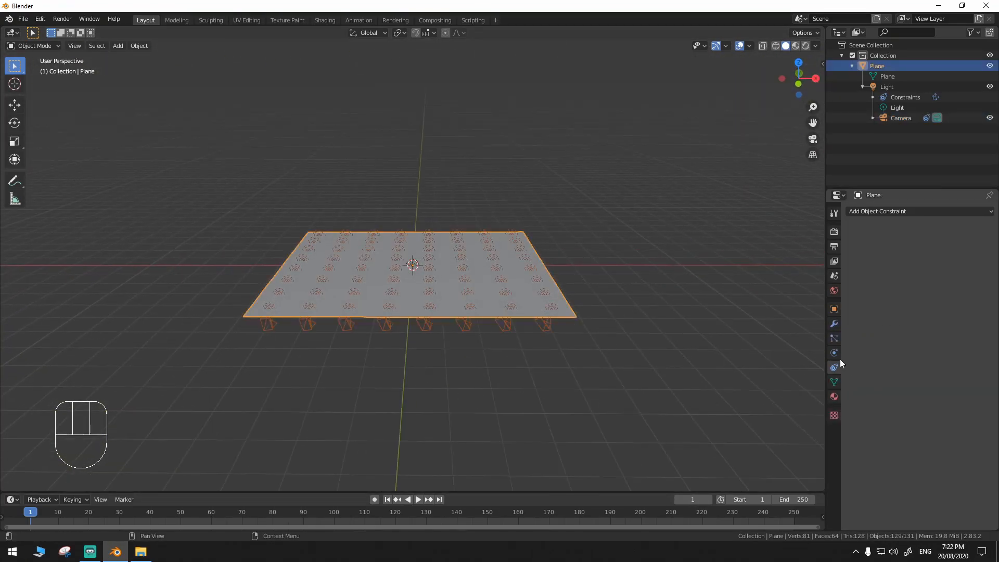
pyautogui.click(884, 211)
pyautogui.click(883, 208)
pyautogui.click(834, 353)
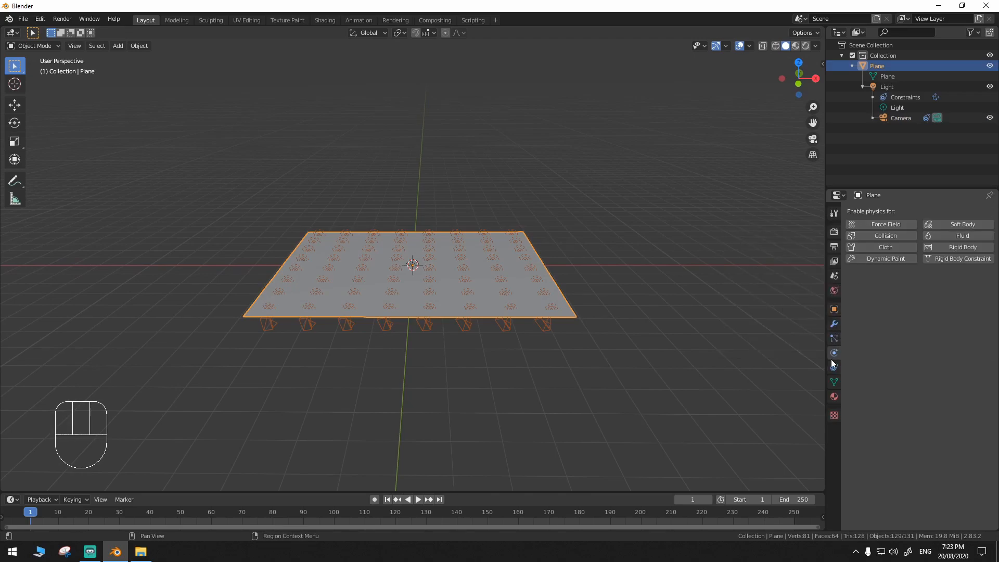
pyautogui.click(834, 324)
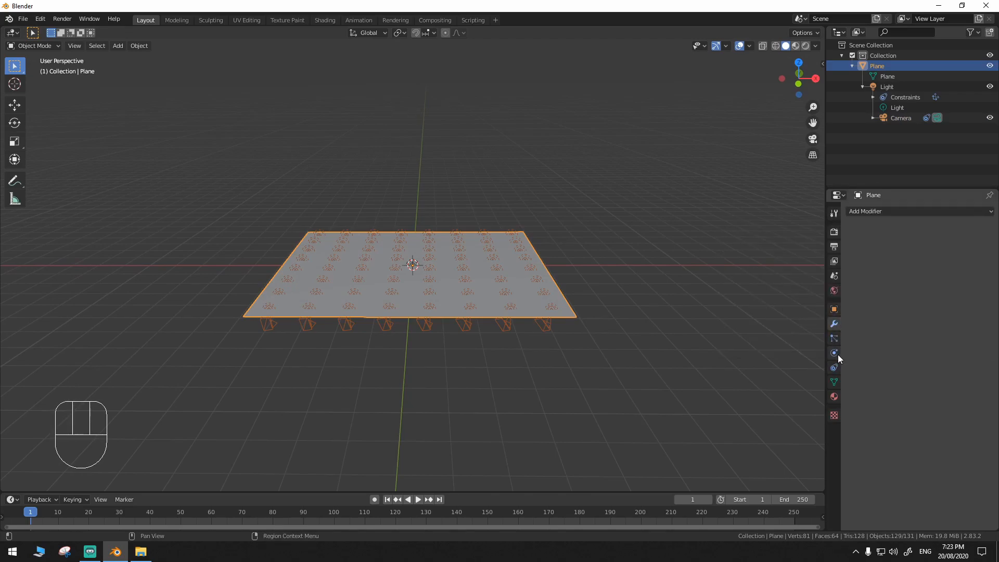
# - Add a Wave modifier to the plane
pyautogui.click(834, 354)
pyautogui.click(833, 325)
pyautogui.click(862, 212)
pyautogui.click(867, 212)
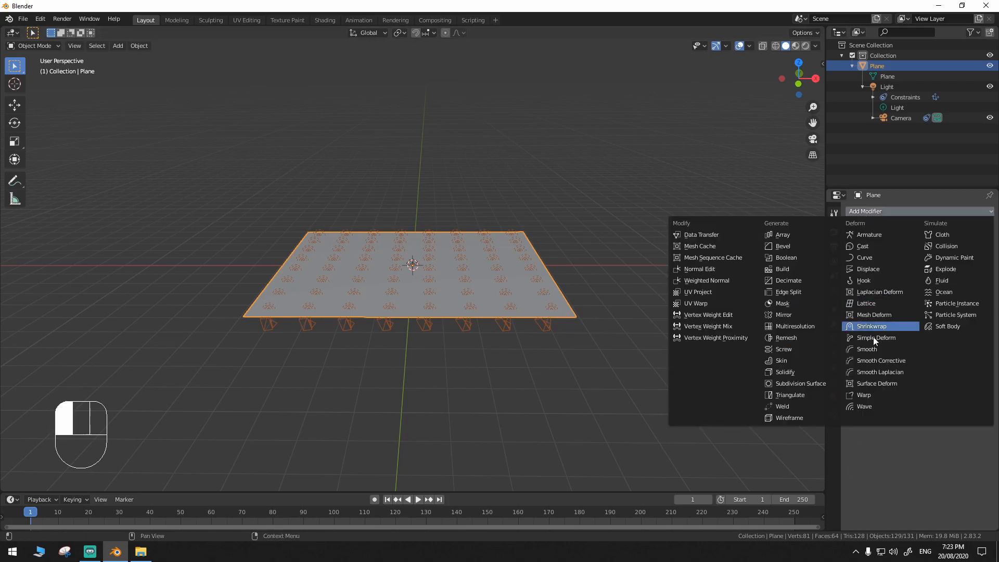
pyautogui.click(879, 406)
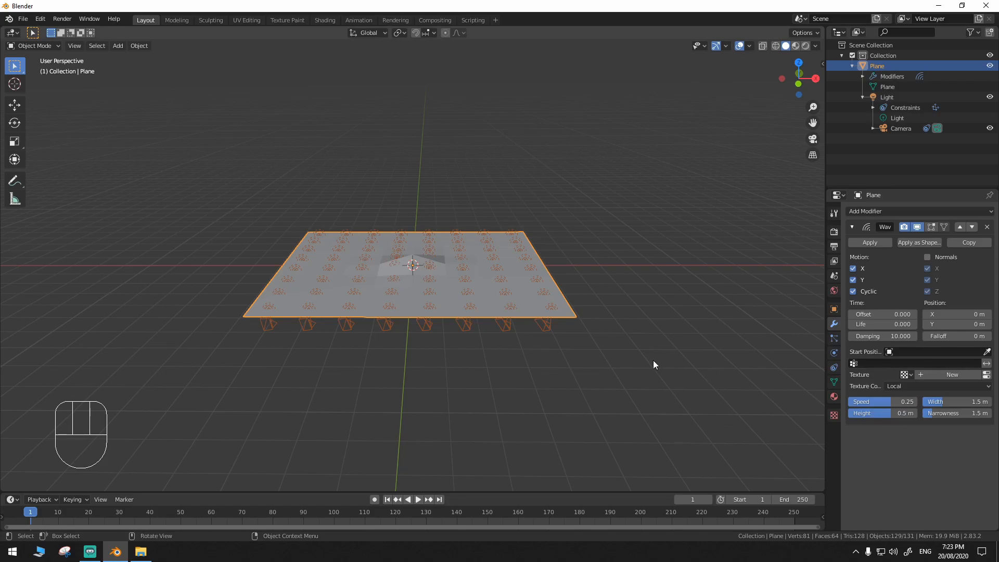
# - Play the wave animation while viewing the instanced cameras under the plane, and pause at frame 125
pyautogui.press('space')
pyautogui.moveTo(649, 360); pyautogui.dragTo(590, 304, button='middle')
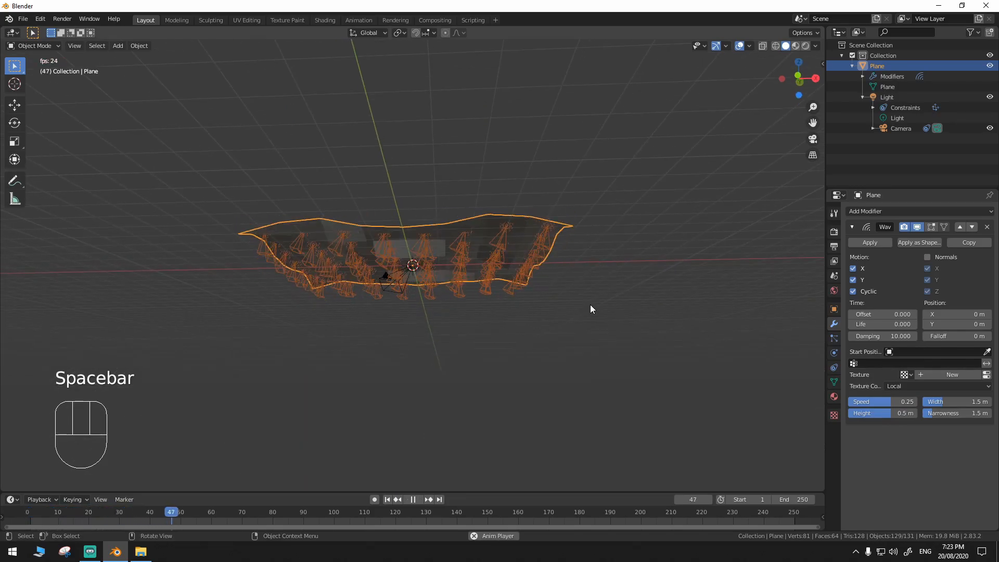
pyautogui.moveTo(553, 348); pyautogui.dragTo(456, 347, button='middle')
pyautogui.press('space')
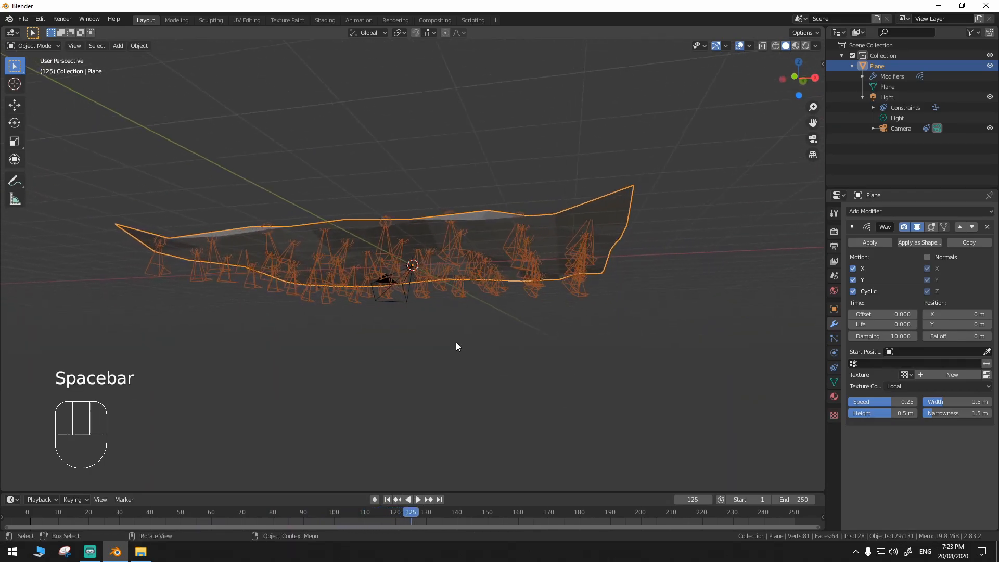
# - Switch the viewport to Rendered shading with the waved plane seen from above
pyautogui.moveTo(267, 252); pyautogui.dragTo(429, 323, button='middle')
pyautogui.moveTo(667, 387)
pyautogui.mouseDown(button='middle')
pyautogui.moveTo(548, 307)
pyautogui.moveTo(573, 355)
pyautogui.mouseUp(button='middle')
pyautogui.press('z')
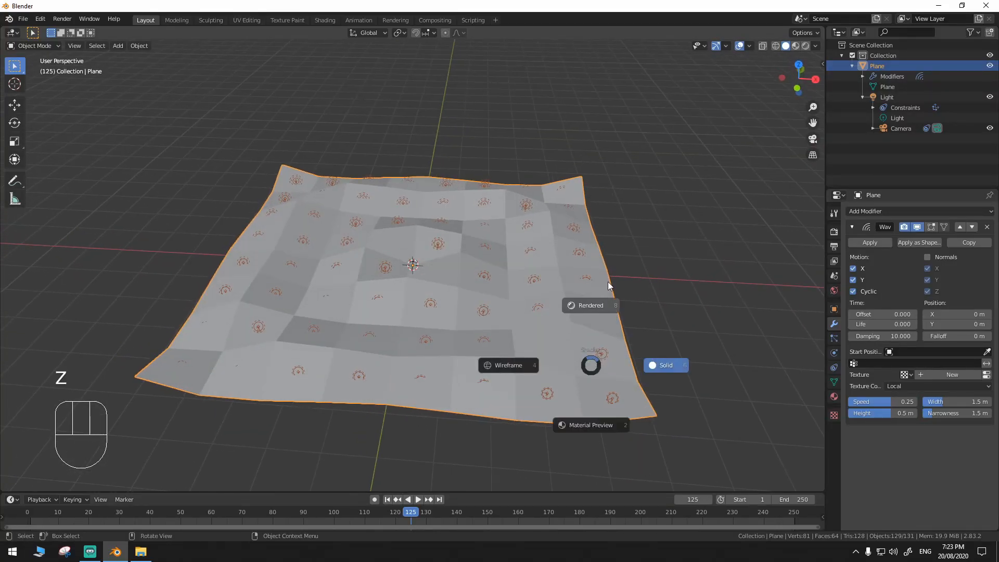
pyautogui.click(606, 288)
pyautogui.moveTo(601, 299); pyautogui.dragTo(804, 364, button='middle')
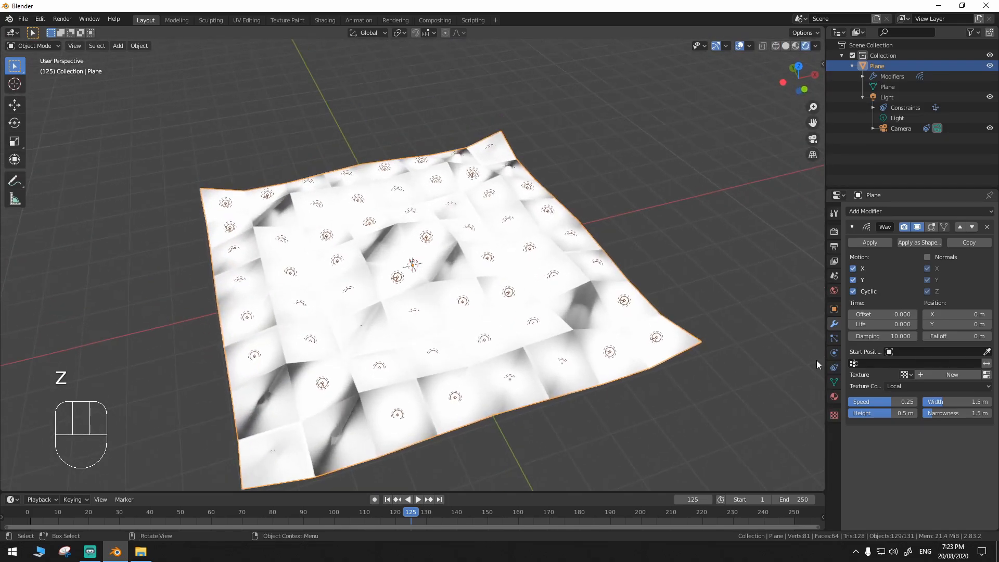
# - Set the point light's power to 10 W
pyautogui.click(895, 120)
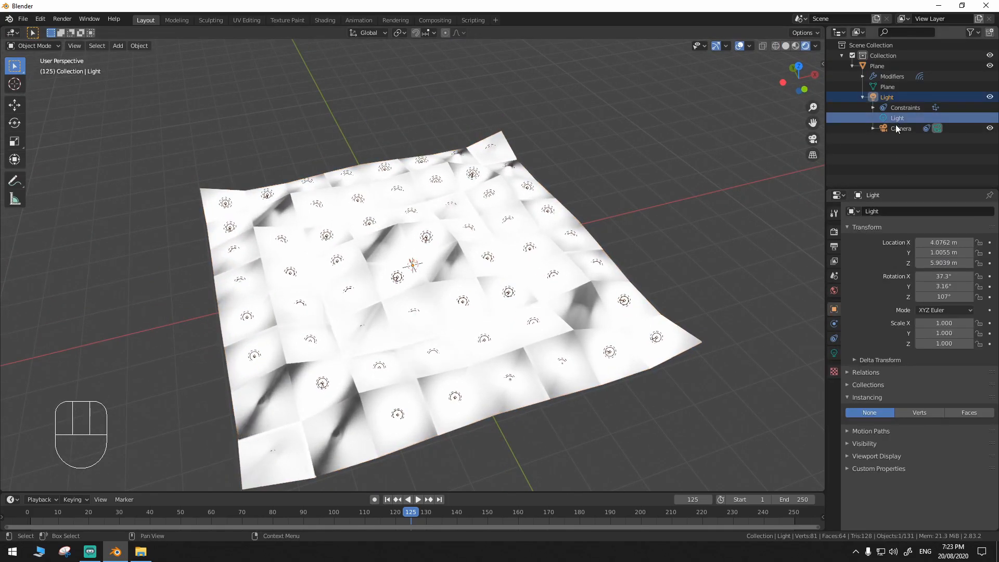
pyautogui.click(834, 354)
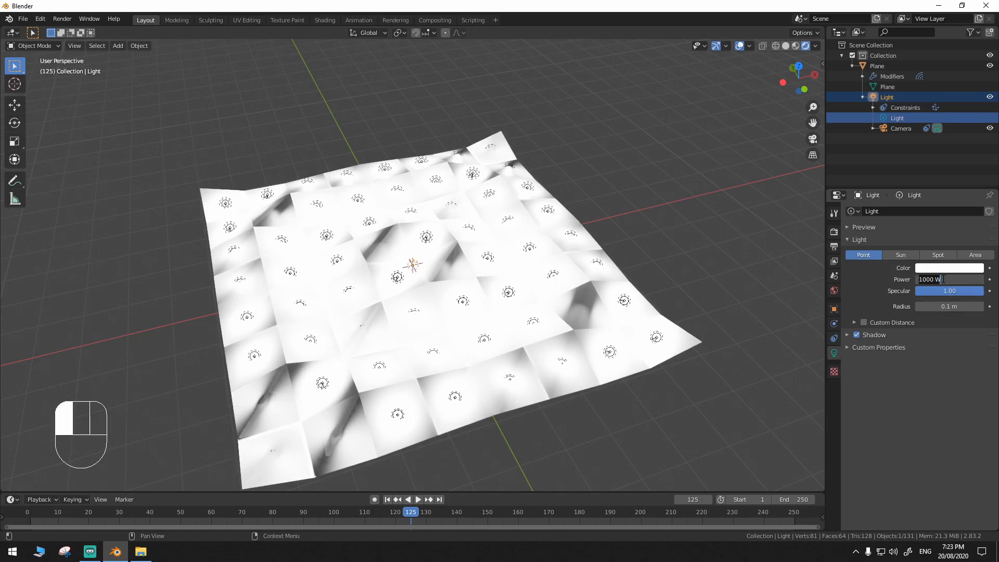
pyautogui.press('Return')
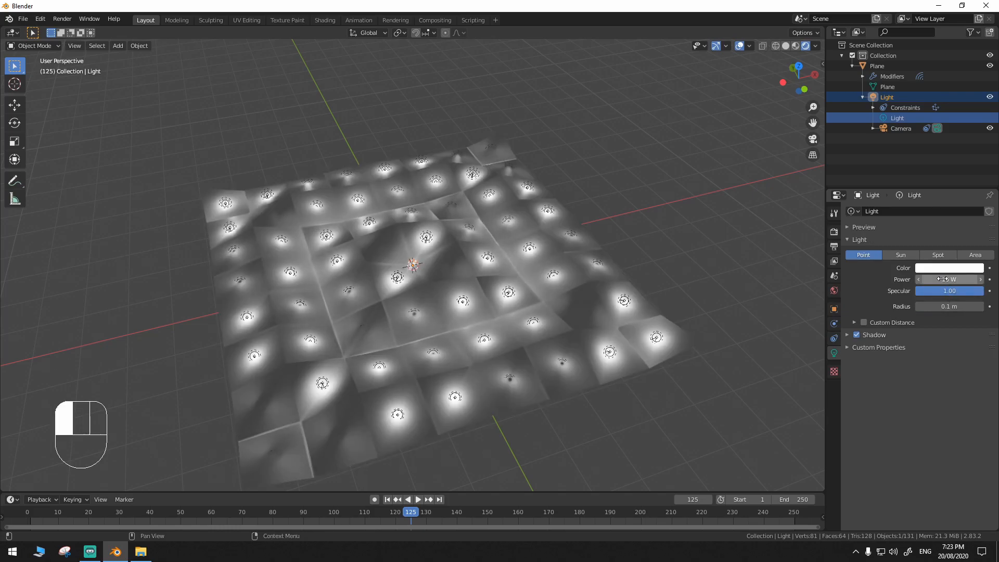
# - Examine how the instanced lights illuminate the waved plane from several angles and distances
pyautogui.moveTo(475, 424); pyautogui.dragTo(654, 309, button='middle')
pyautogui.click(711, 347)
pyautogui.moveTo(710, 346); pyautogui.dragTo(478, 357, button='middle')
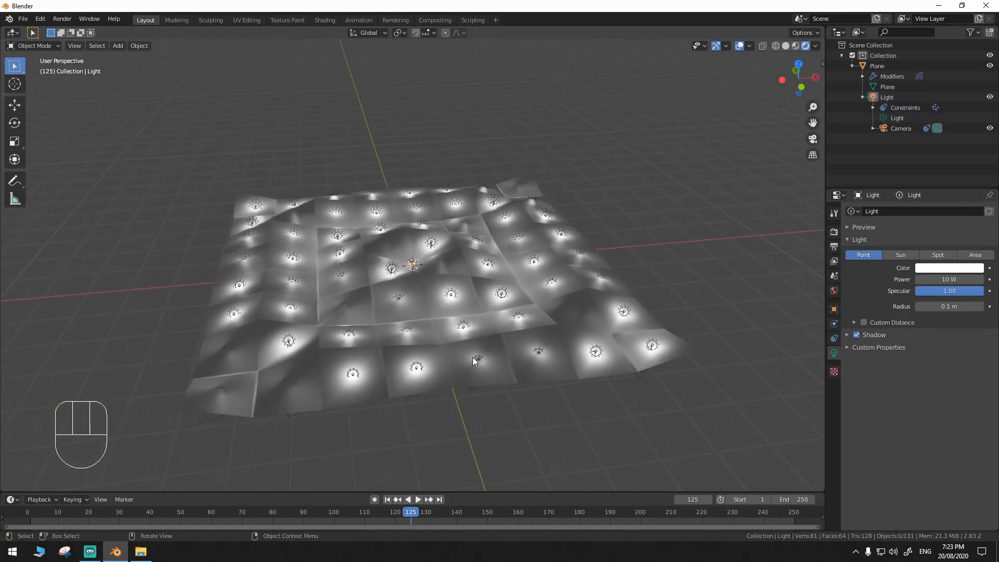
pyautogui.scroll(2, 429, 380)
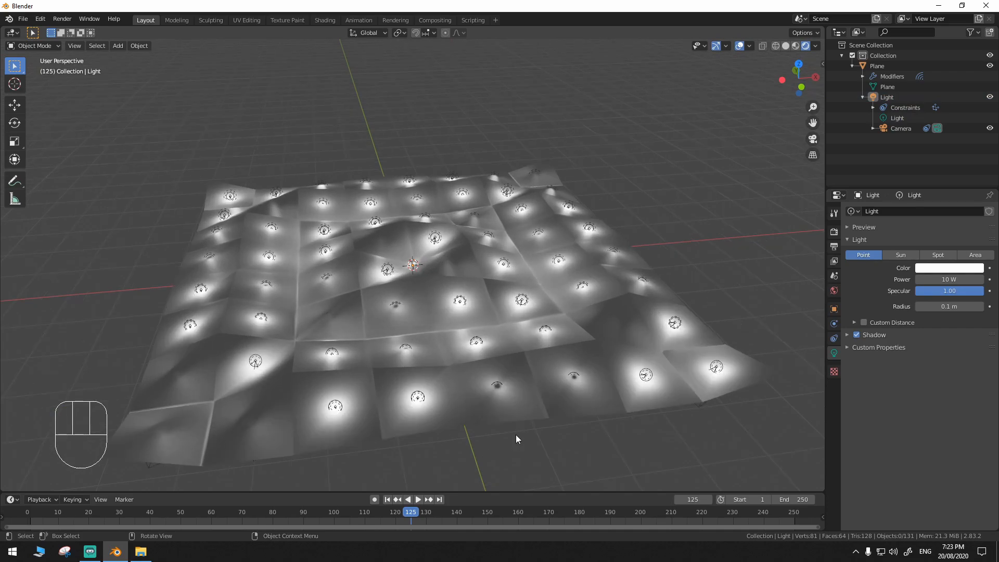
pyautogui.click(501, 395)
pyautogui.scroll(-2, 520, 435)
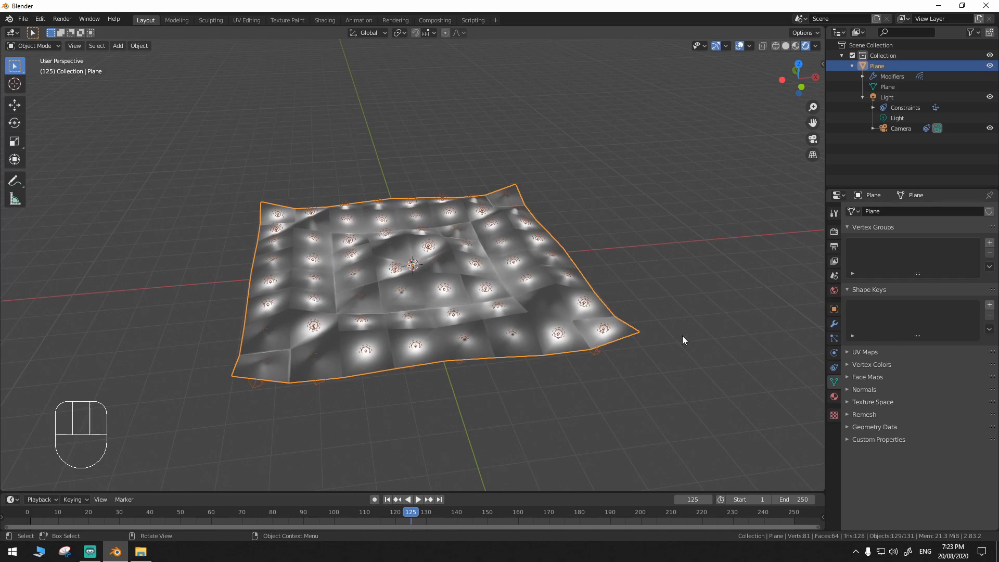
pyautogui.scroll(2, 635, 369)
pyautogui.click(728, 302)
# - Set the render engine to Cycles with GPU Compute as the device
pyautogui.click(834, 232)
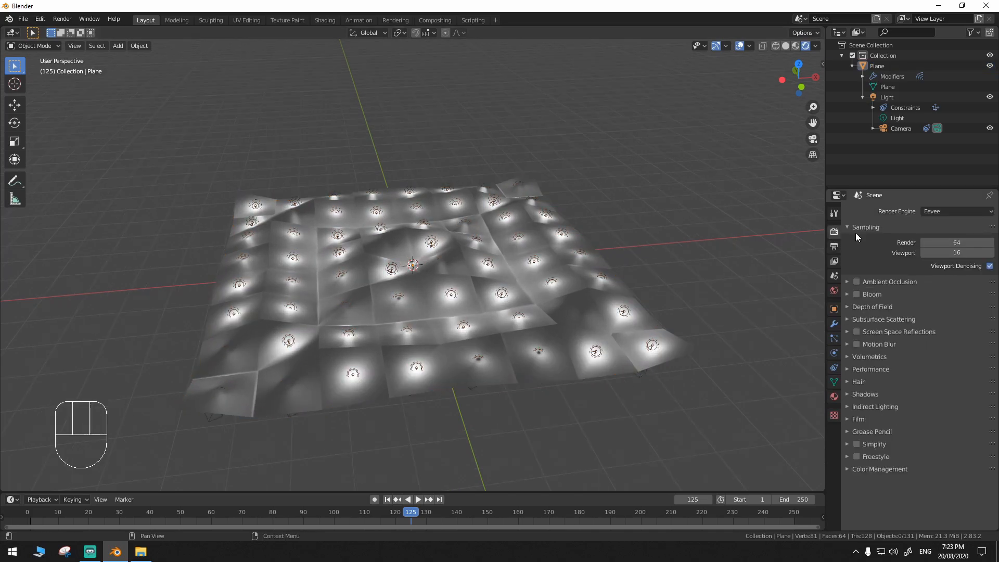
pyautogui.click(960, 211)
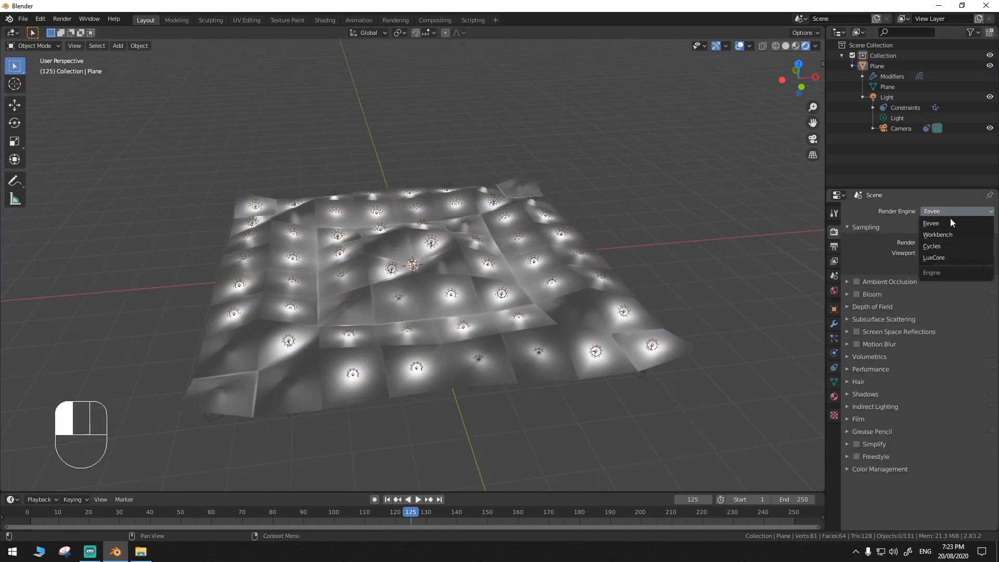
pyautogui.click(941, 248)
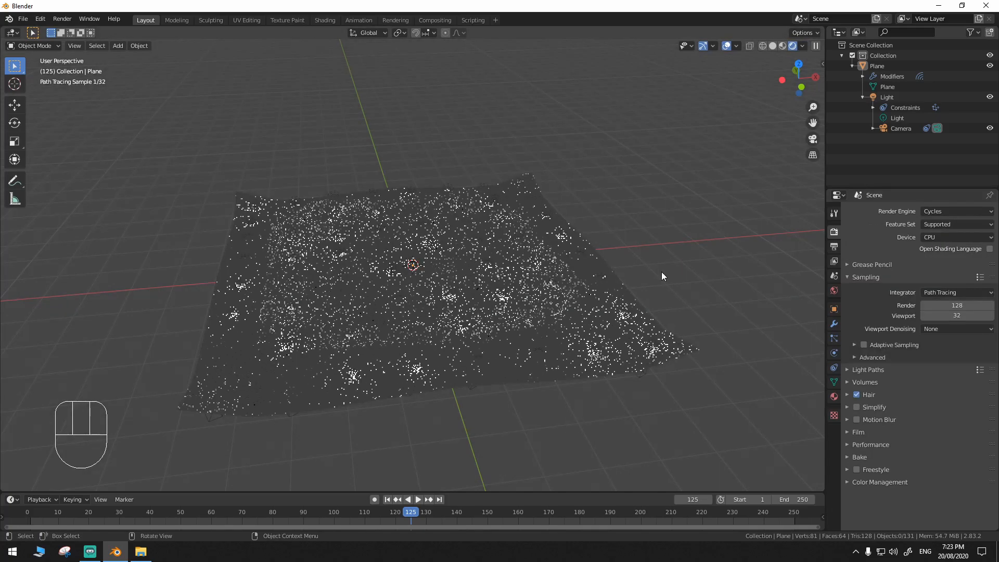
pyautogui.click(933, 237)
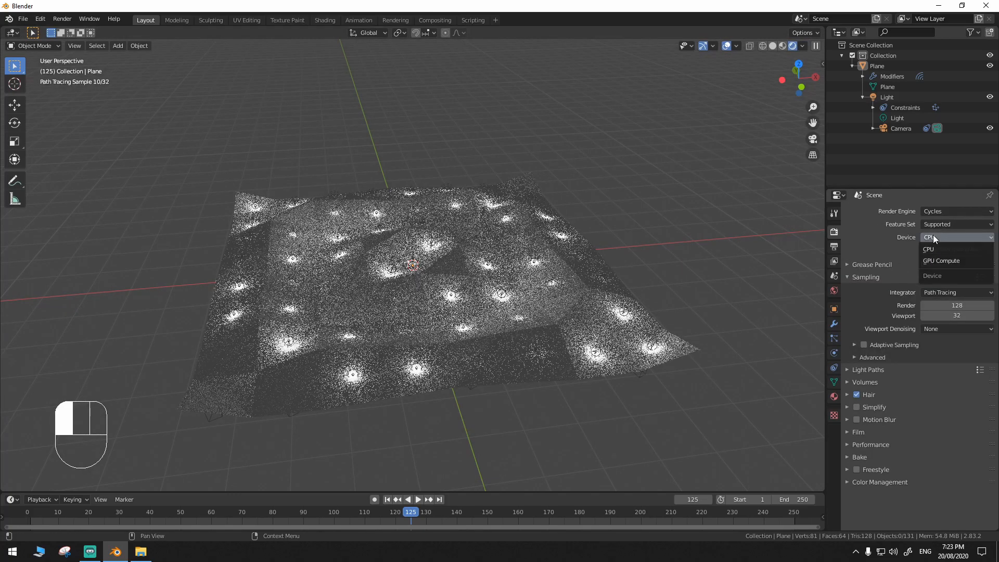
pyautogui.click(937, 260)
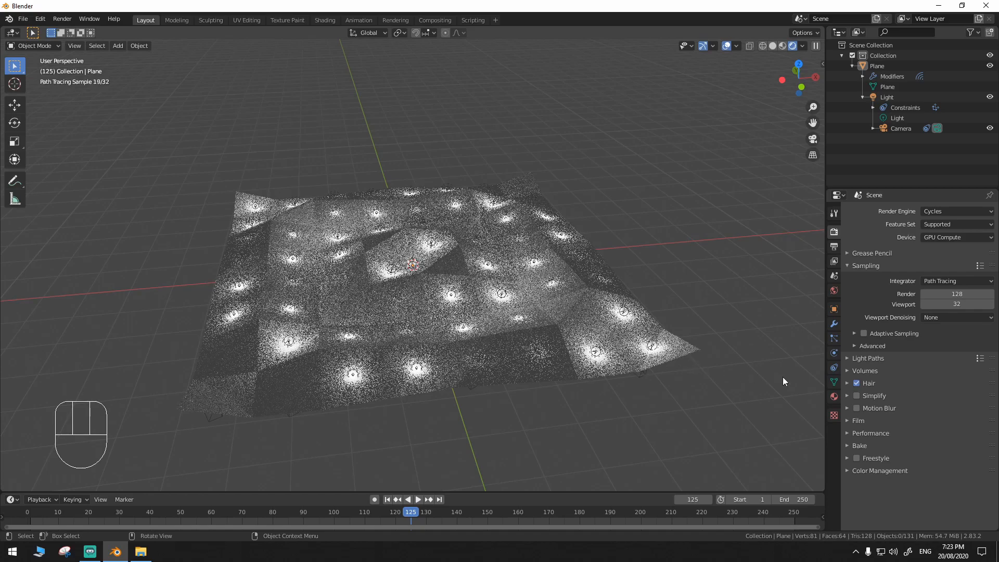
# - Enable nodes on the point light
pyautogui.click(898, 118)
pyautogui.click(834, 352)
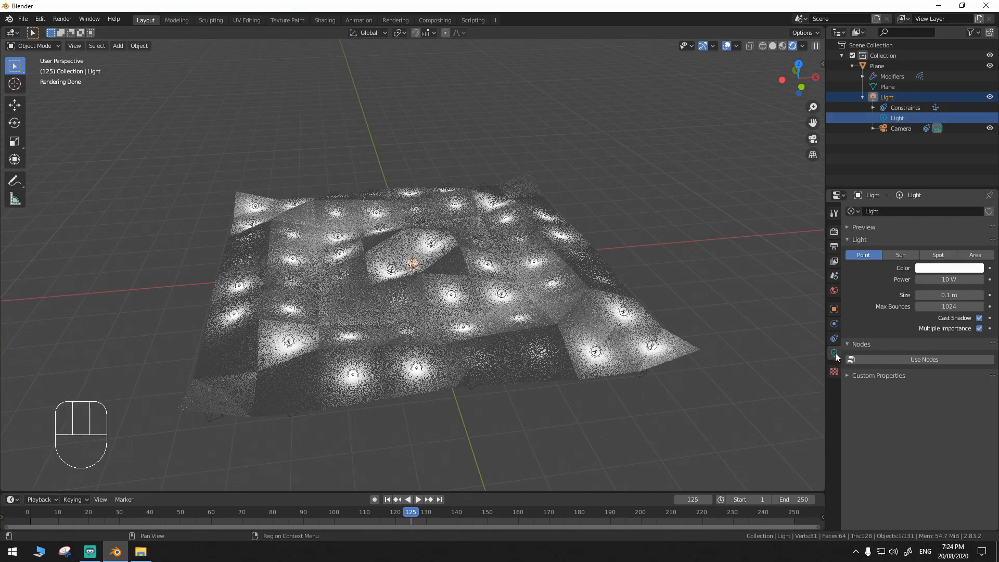
pyautogui.click(914, 359)
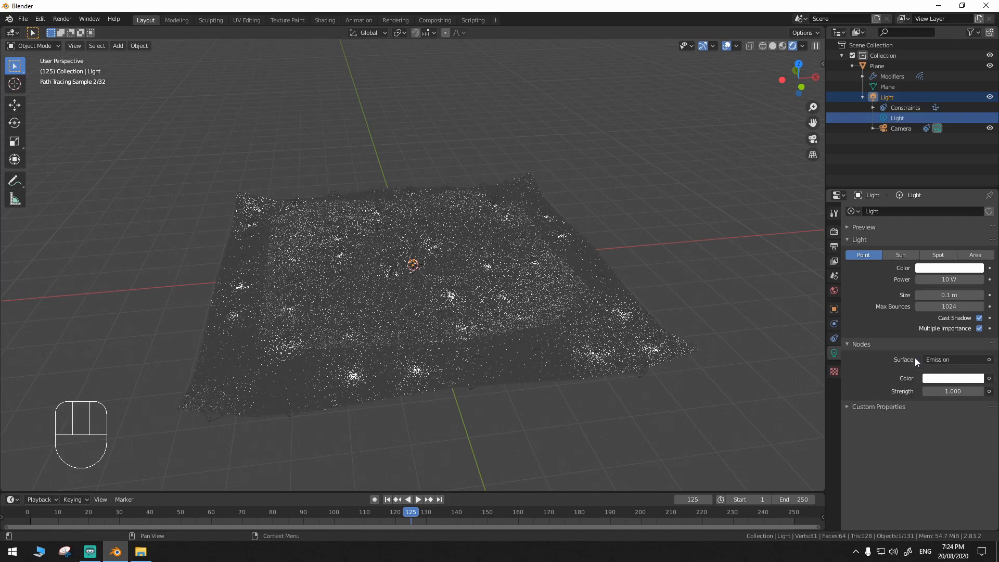
# - Switch to the Shading workspace and set its viewport to Rendered shading
pyautogui.click(329, 20)
pyautogui.moveTo(445, 206)
pyautogui.mouseDown(button='middle')
pyautogui.moveTo(498, 248)
pyautogui.moveTo(484, 281)
pyautogui.mouseUp(button='middle')
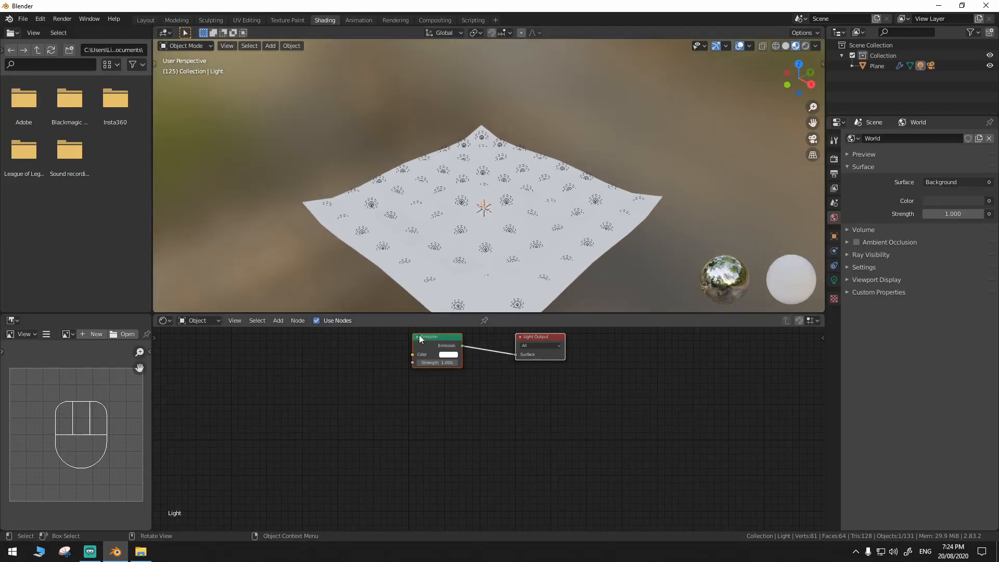
pyautogui.press('x')
pyautogui.press('z')
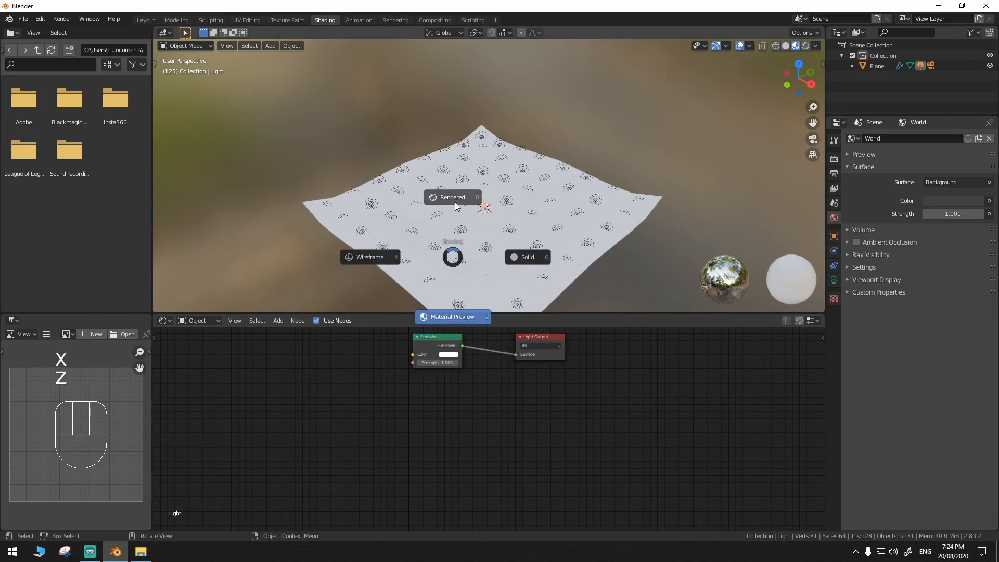
pyautogui.click(455, 203)
# - Add an Object Info node to the light's node tree, placed well before the Emission node
pyautogui.hotkey('shift', 'a')
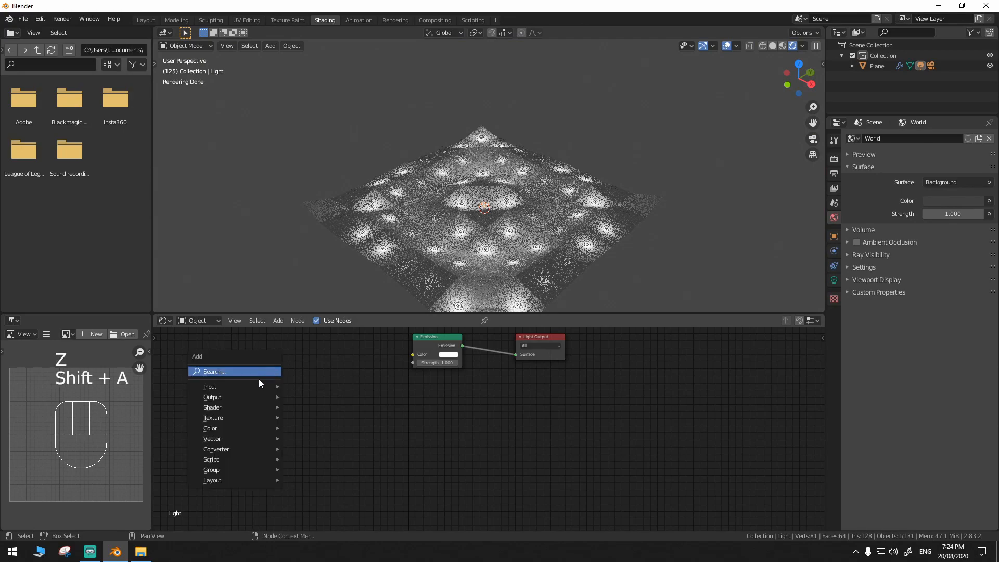
pyautogui.moveTo(253, 387)
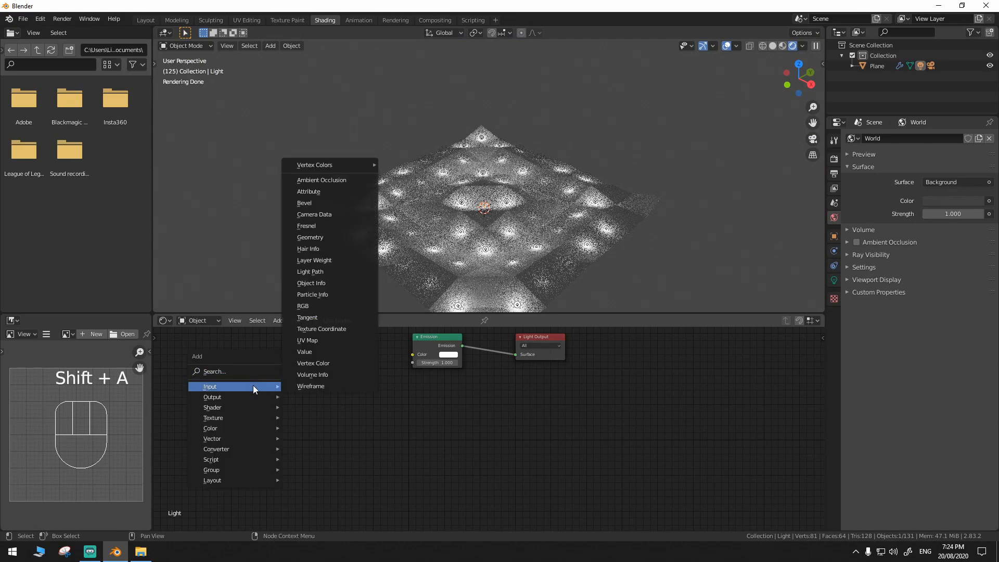
pyautogui.click(319, 283)
pyautogui.click(275, 355)
pyautogui.hotkey('shift', 'a')
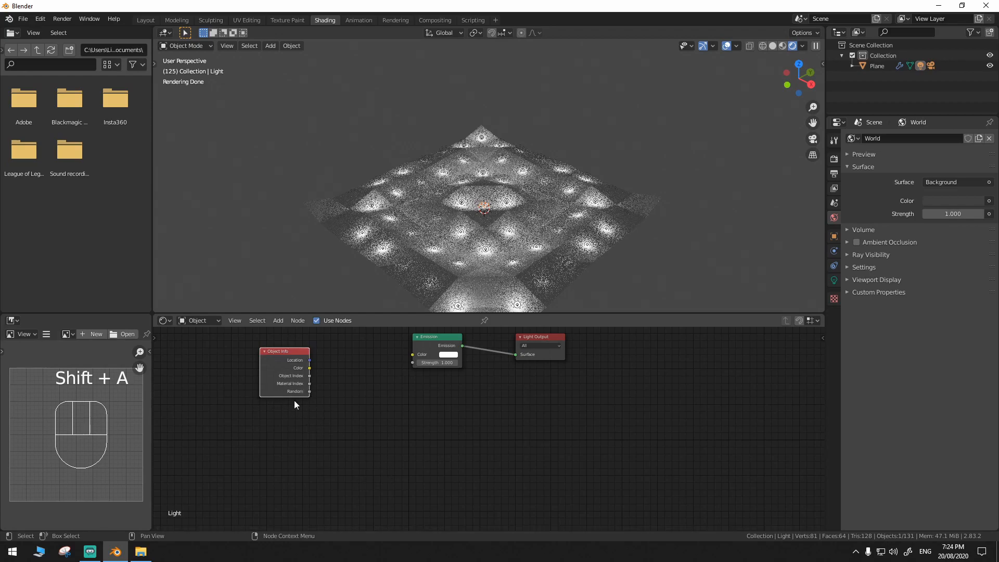
pyautogui.moveTo(289, 352); pyautogui.dragTo(243, 351)
# - Add a ColorRamp node between Object Info and Emission and set its interpolation to Constant
pyautogui.hotkey('shift', 'a')
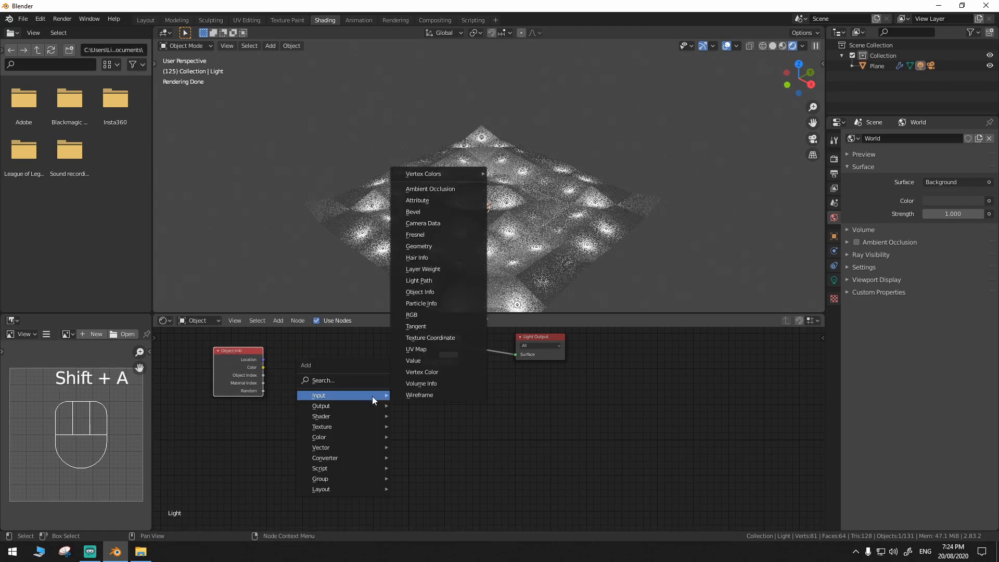
pyautogui.moveTo(345, 454)
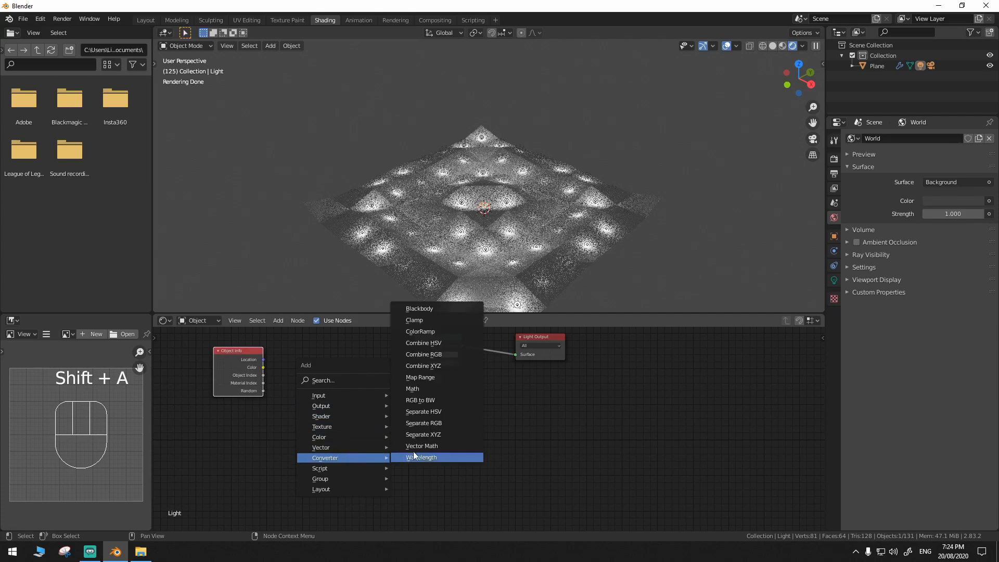
pyautogui.click(426, 332)
pyautogui.click(308, 361)
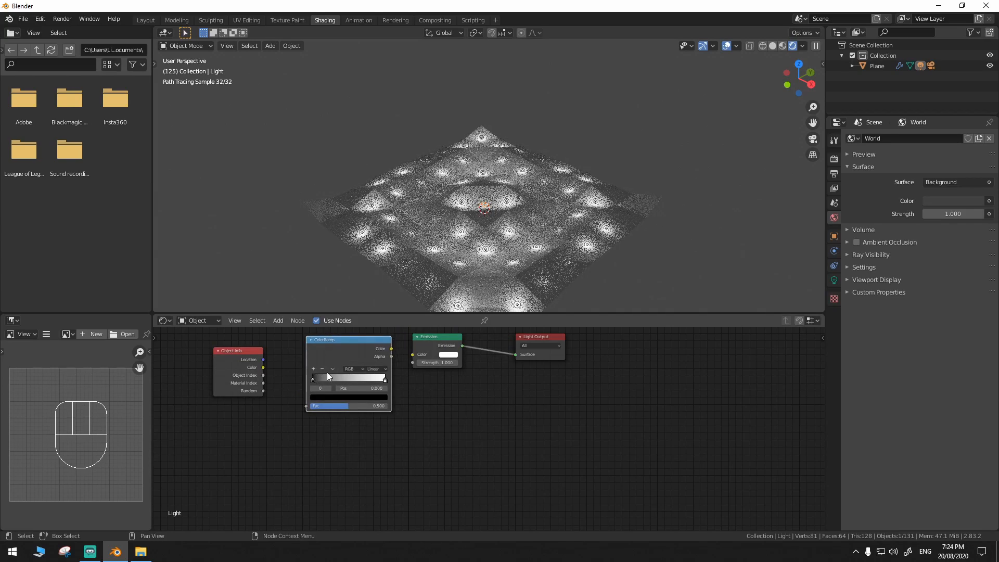
pyautogui.moveTo(379, 383); pyautogui.dragTo(386, 407)
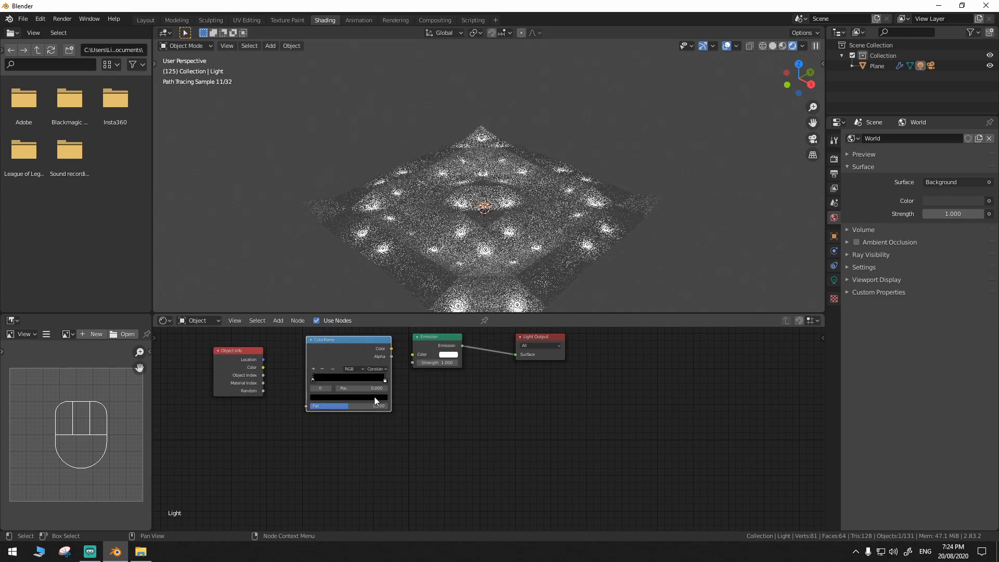
# - Add two stops to the ColorRamp, spaced at about 0.32 and 0.68
pyautogui.scroll(1, 489, 438)
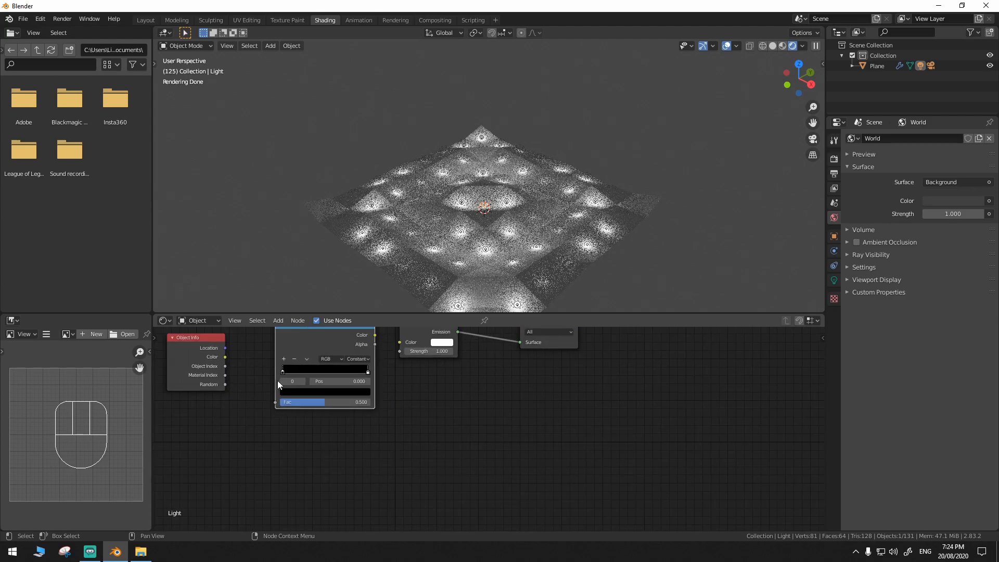
pyautogui.click(284, 359)
pyautogui.click(284, 359)
pyautogui.moveTo(326, 371)
pyautogui.mouseDown()
pyautogui.moveTo(343, 374)
pyautogui.moveTo(310, 373)
pyautogui.mouseUp()
# - Color the first ColorRamp stop bright red
pyautogui.click(282, 372)
pyautogui.click(293, 391)
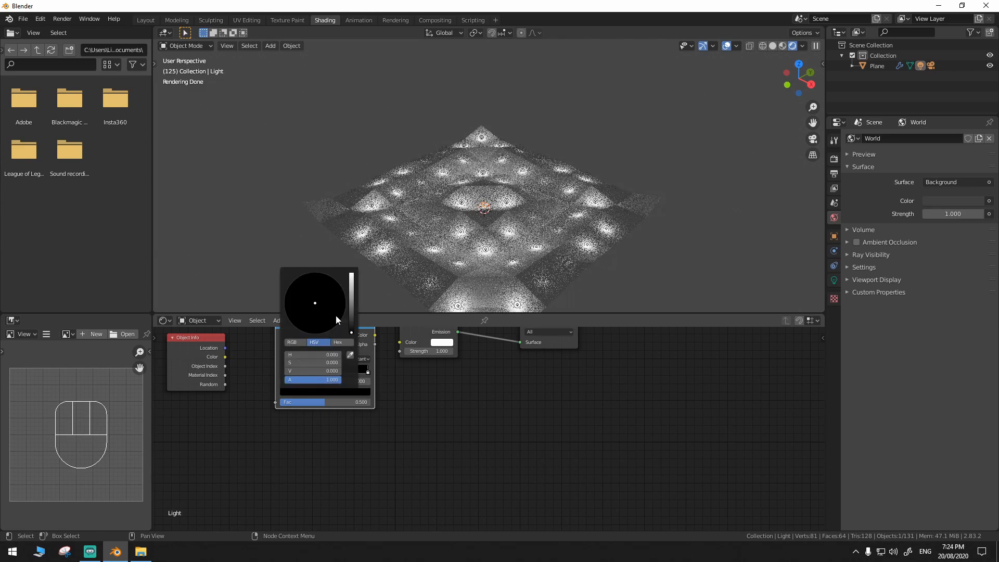
pyautogui.click(352, 303)
pyautogui.moveTo(351, 303); pyautogui.dragTo(351, 272)
pyautogui.click(312, 332)
pyautogui.click(351, 455)
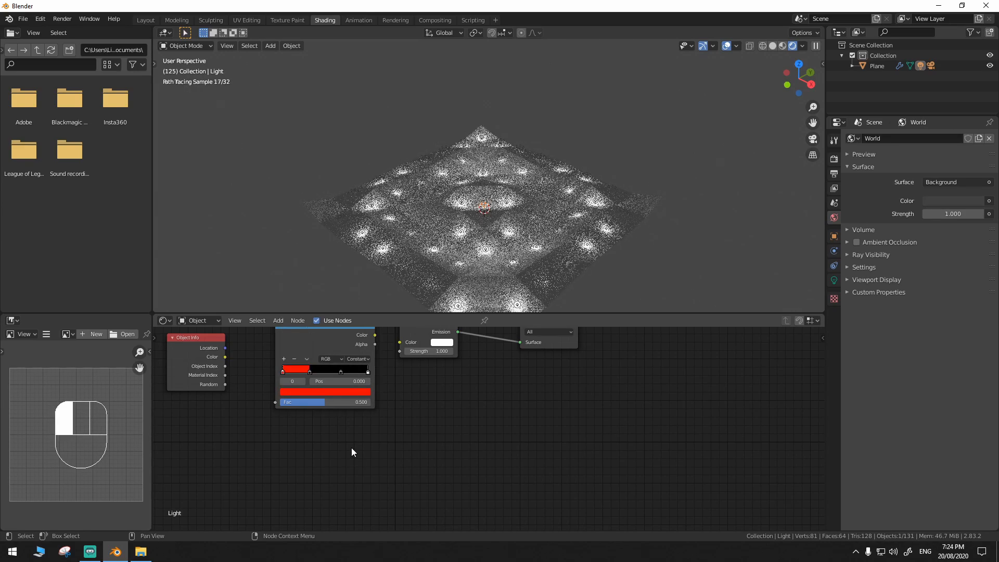
# - Color the second ColorRamp stop bright blue
pyautogui.click(310, 372)
pyautogui.click(309, 391)
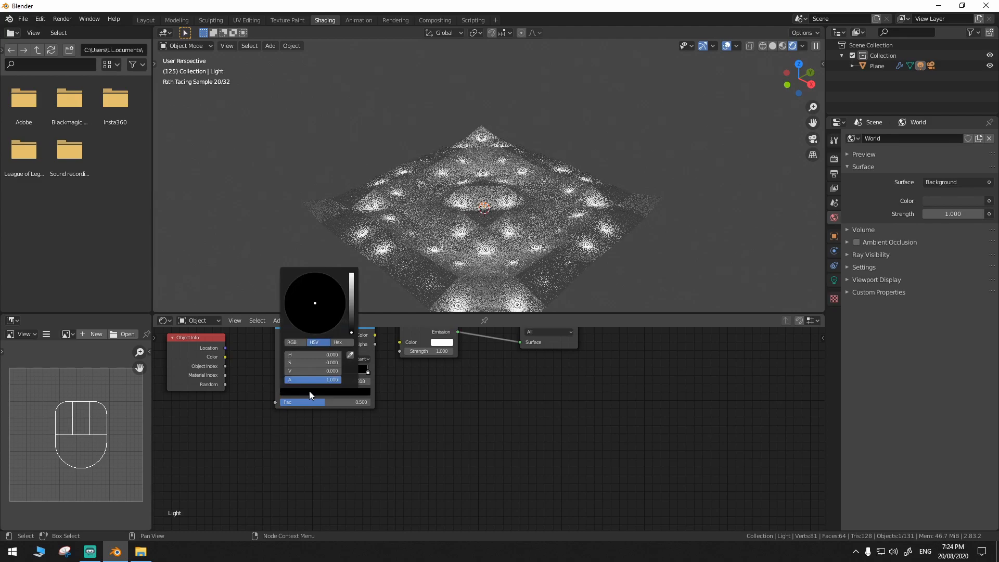
pyautogui.moveTo(348, 300); pyautogui.dragTo(350, 280)
pyautogui.click(339, 284)
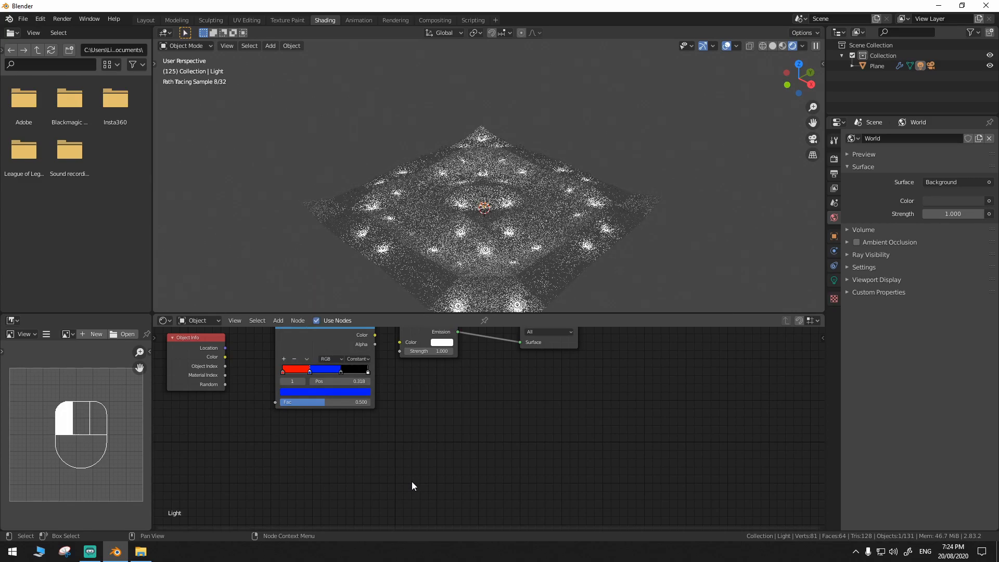
# - Color the third ColorRamp stop bright green
pyautogui.click(341, 372)
pyautogui.click(339, 391)
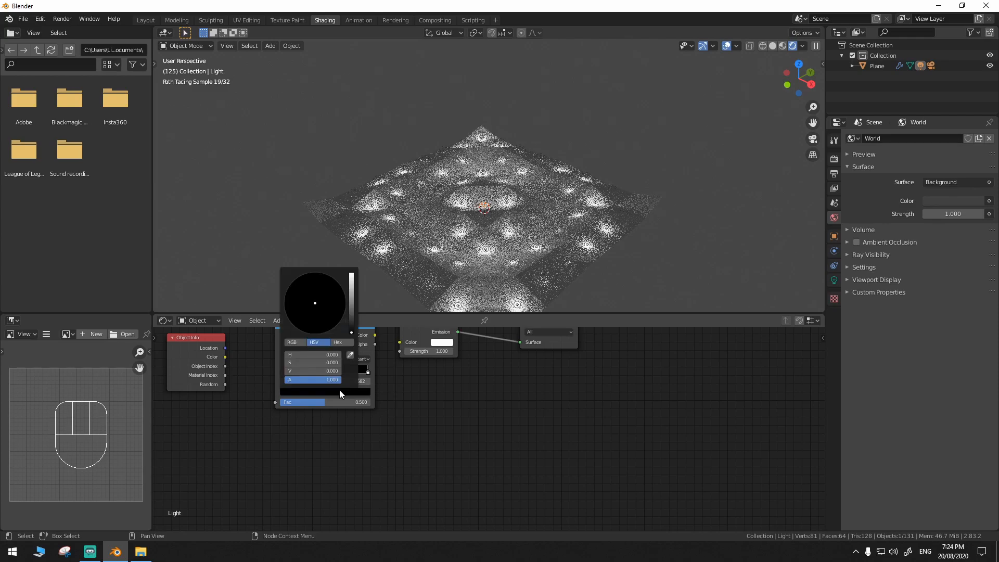
pyautogui.moveTo(351, 312); pyautogui.dragTo(351, 272)
pyautogui.click(327, 324)
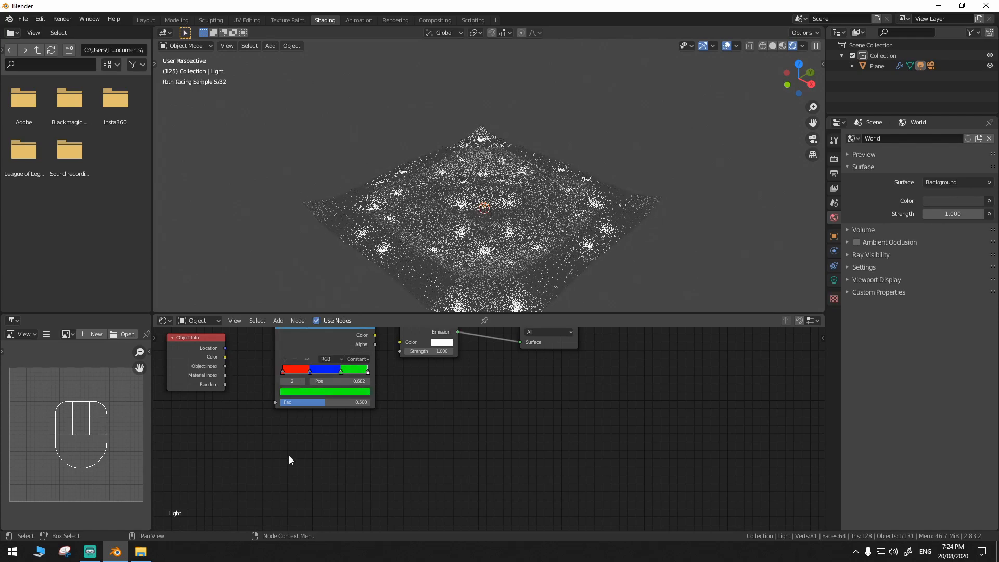
# - Connect the Object Info node's Random output to the ColorRamp's Fac, and the ColorRamp's Color output to the Emission node's Color
pyautogui.moveTo(224, 385); pyautogui.dragTo(275, 401)
pyautogui.moveTo(401, 345); pyautogui.dragTo(406, 345)
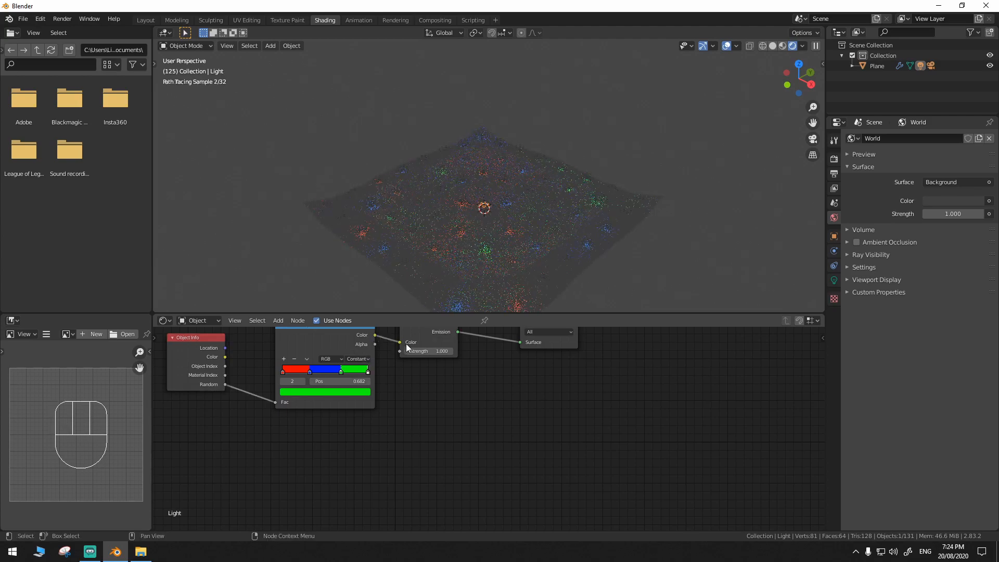
# - Examine the colors of the instanced lights across the wavy plane from several sides in the rendered view
pyautogui.moveTo(520, 268); pyautogui.dragTo(482, 243, button='middle')
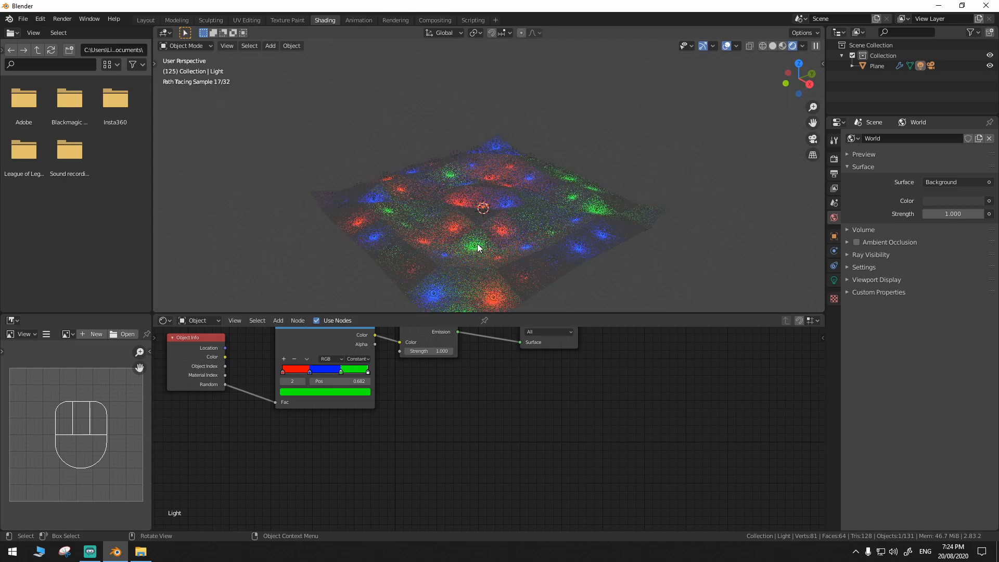
pyautogui.moveTo(535, 270); pyautogui.dragTo(514, 274, button='middle')
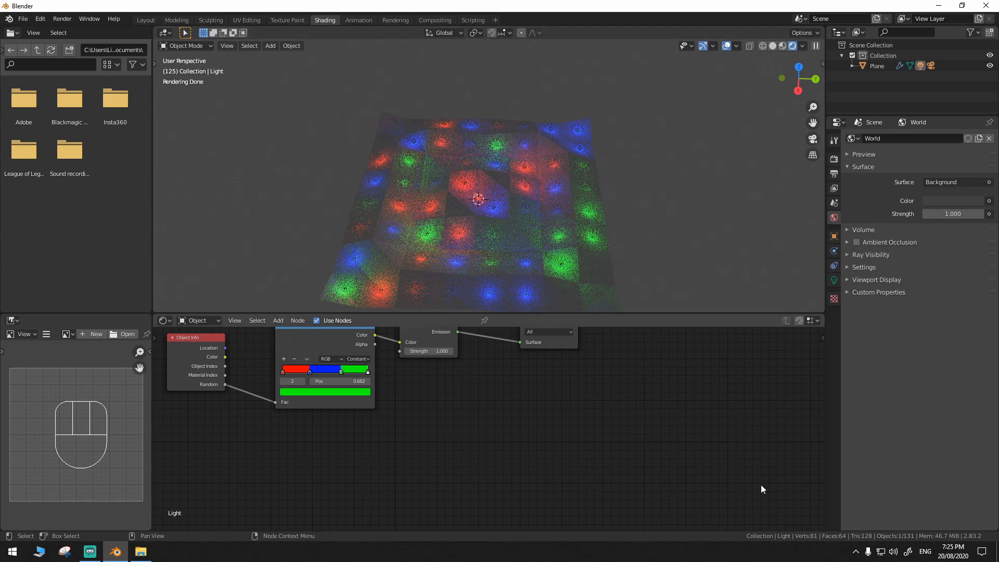
pyautogui.moveTo(619, 283)
pyautogui.mouseDown(button='middle')
pyautogui.moveTo(660, 269)
pyautogui.moveTo(676, 291)
pyautogui.mouseUp(button='middle')
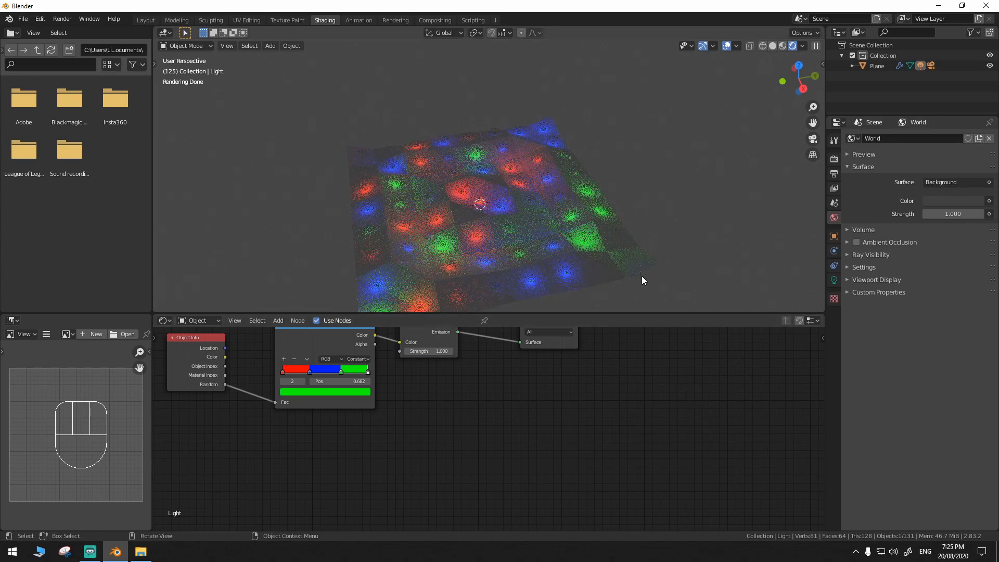
pyautogui.moveTo(635, 280); pyautogui.dragTo(683, 289, button='middle')
pyautogui.moveTo(604, 281)
pyautogui.mouseDown(button='middle')
pyautogui.moveTo(517, 273)
pyautogui.moveTo(645, 301)
pyautogui.moveTo(593, 281)
pyautogui.moveTo(601, 289)
pyautogui.mouseUp(button='middle')
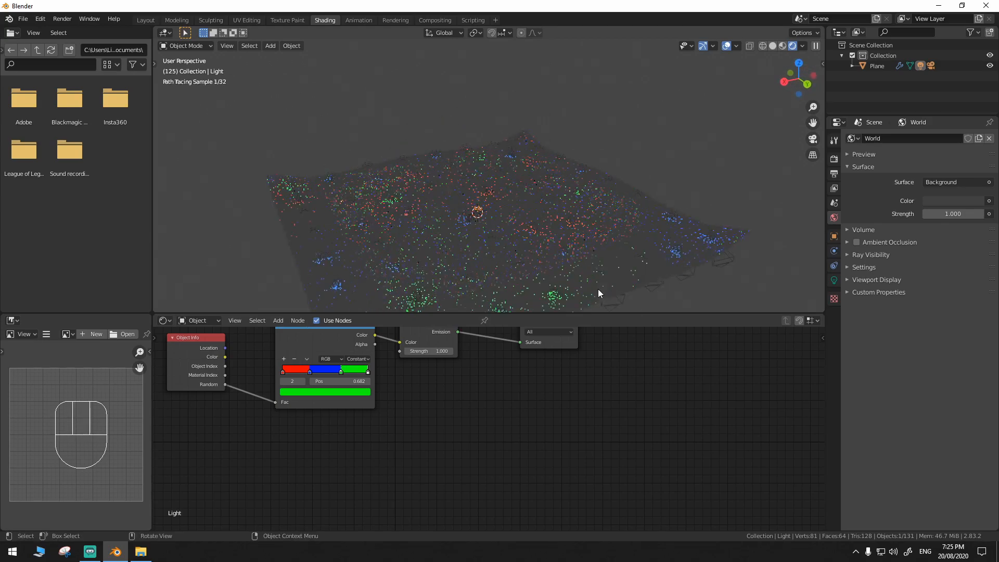
pyautogui.moveTo(591, 240); pyautogui.dragTo(565, 268, button='middle')
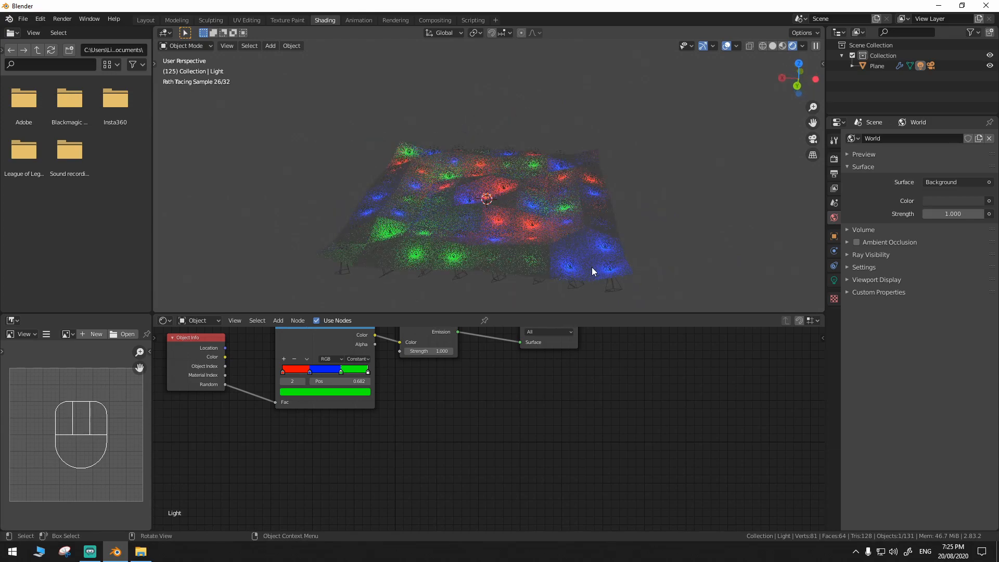